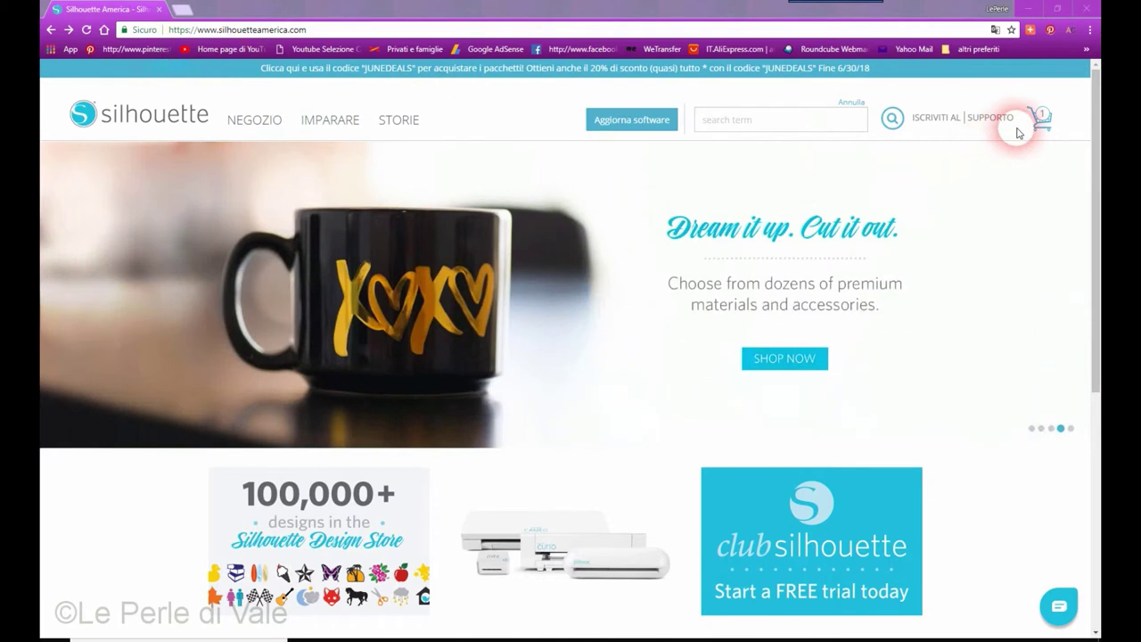
- Open the machine registration page from the site's support section and choose Italian as the setup language
left_click(998, 122)
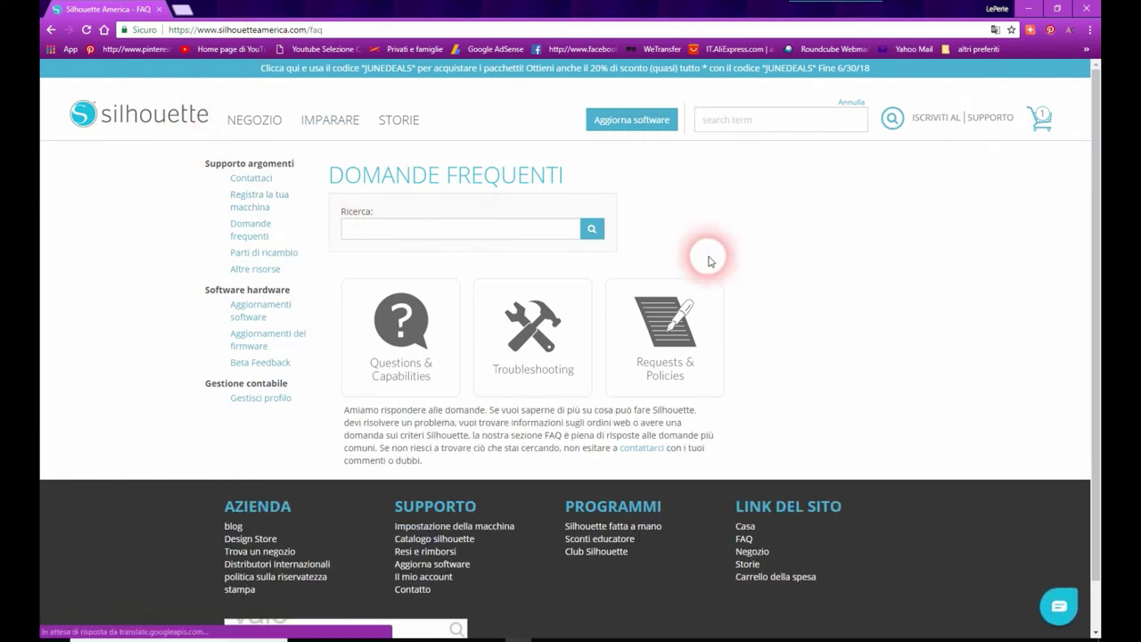
left_click(254, 206)
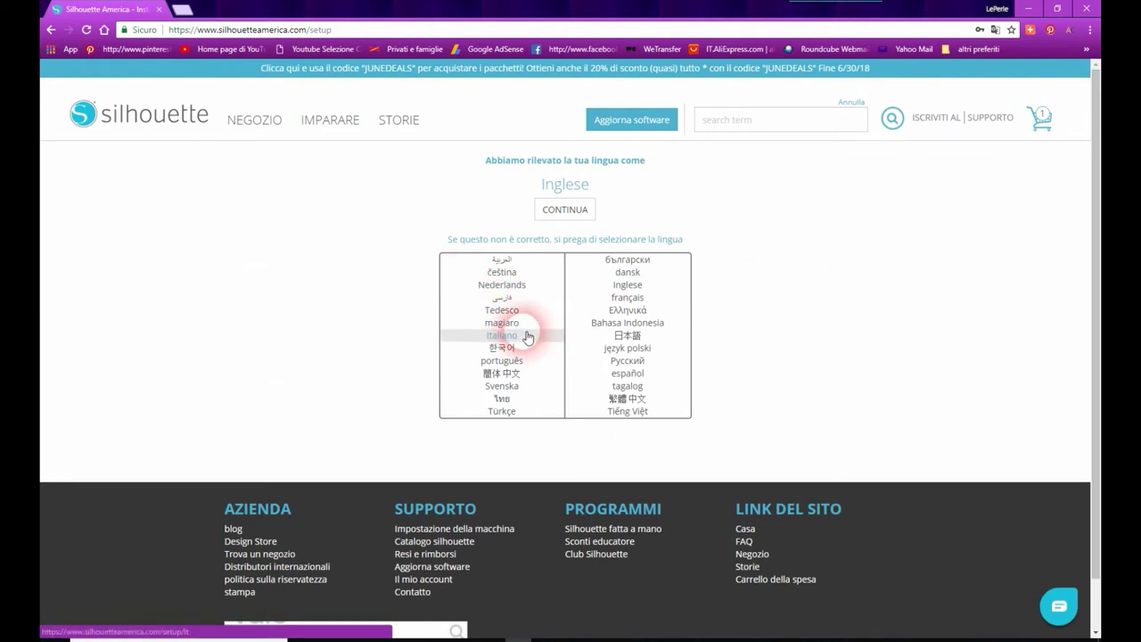
left_click(523, 342)
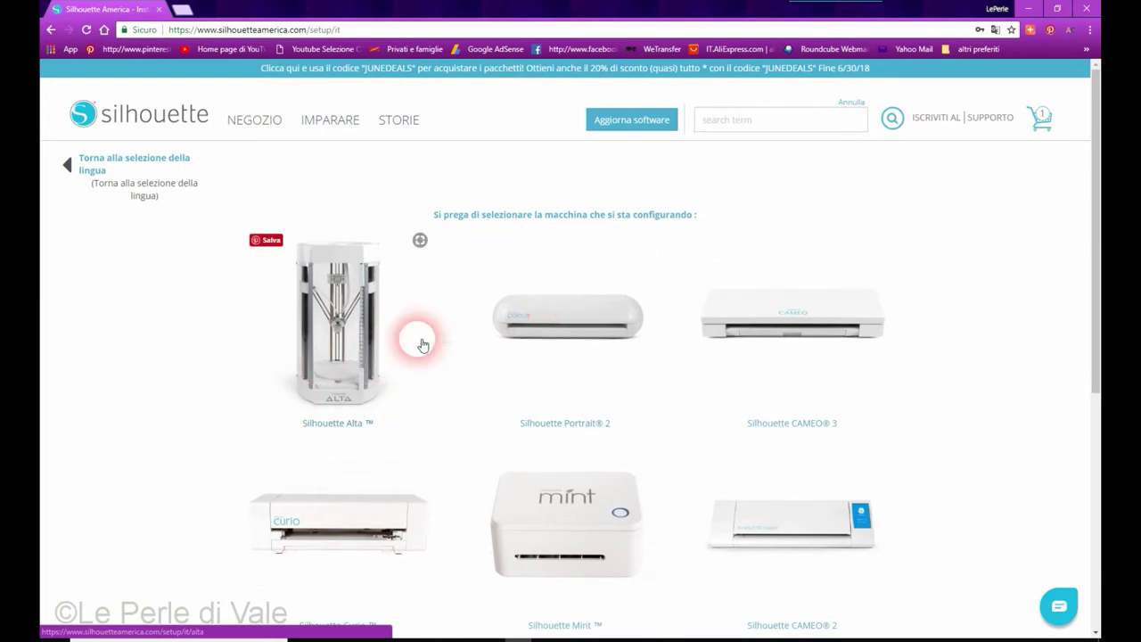
- Choose the Silhouette Alta as the machine to set up
scroll(886, 343, "down", 2)
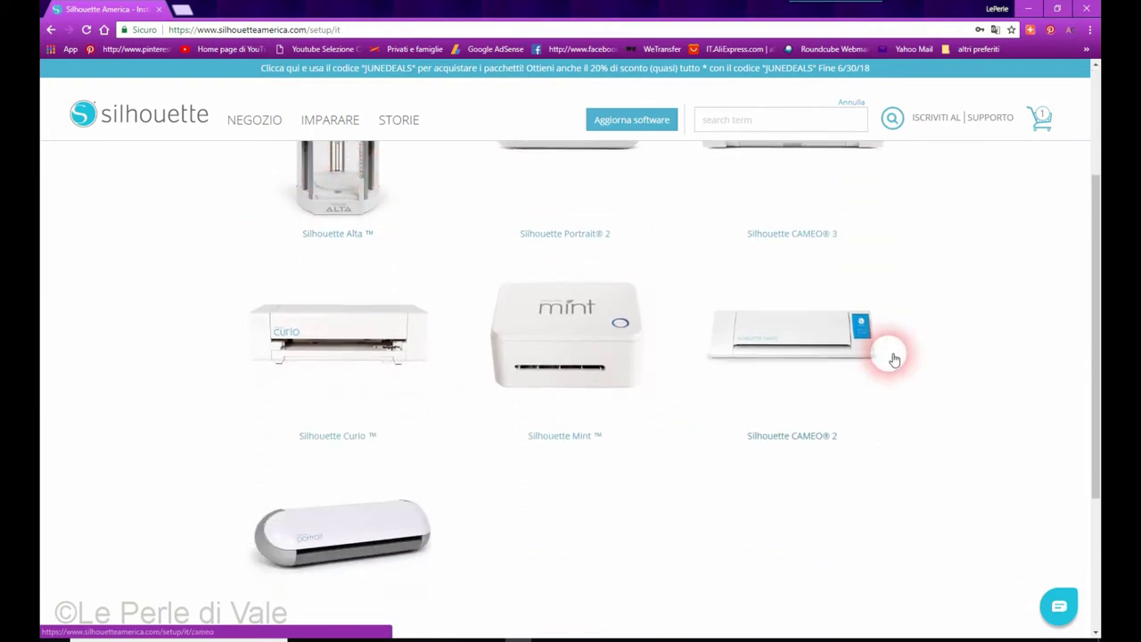
scroll(599, 398, "up", 1)
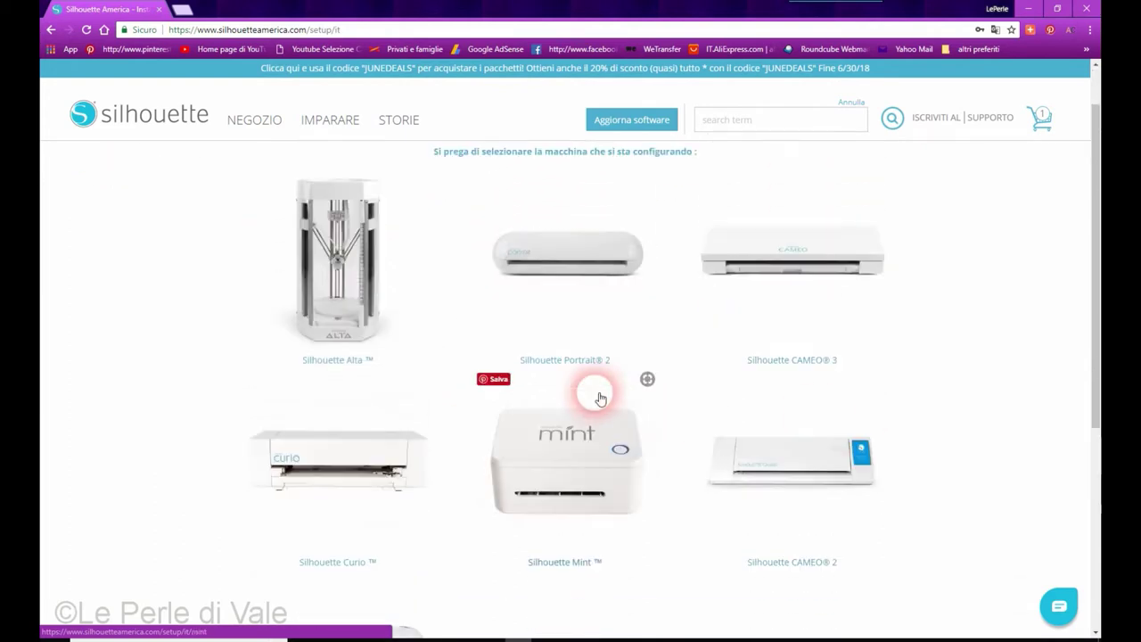
left_click(341, 314)
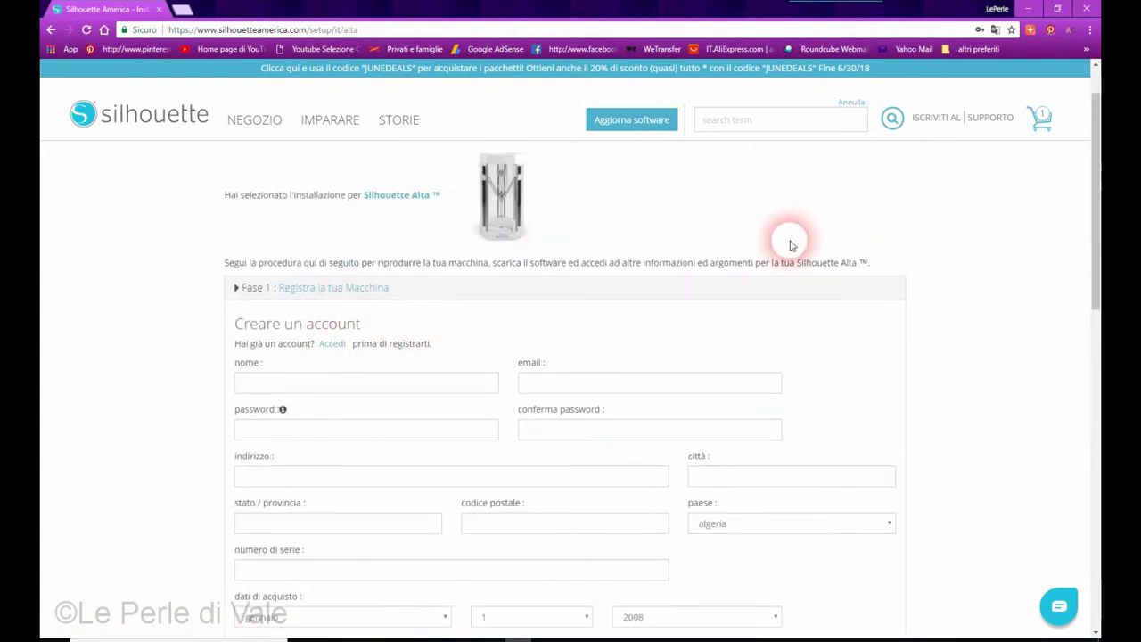
- Examine the account creation form's personal data, address, serial number and purchase date fields
scroll(791, 245, "down", 2)
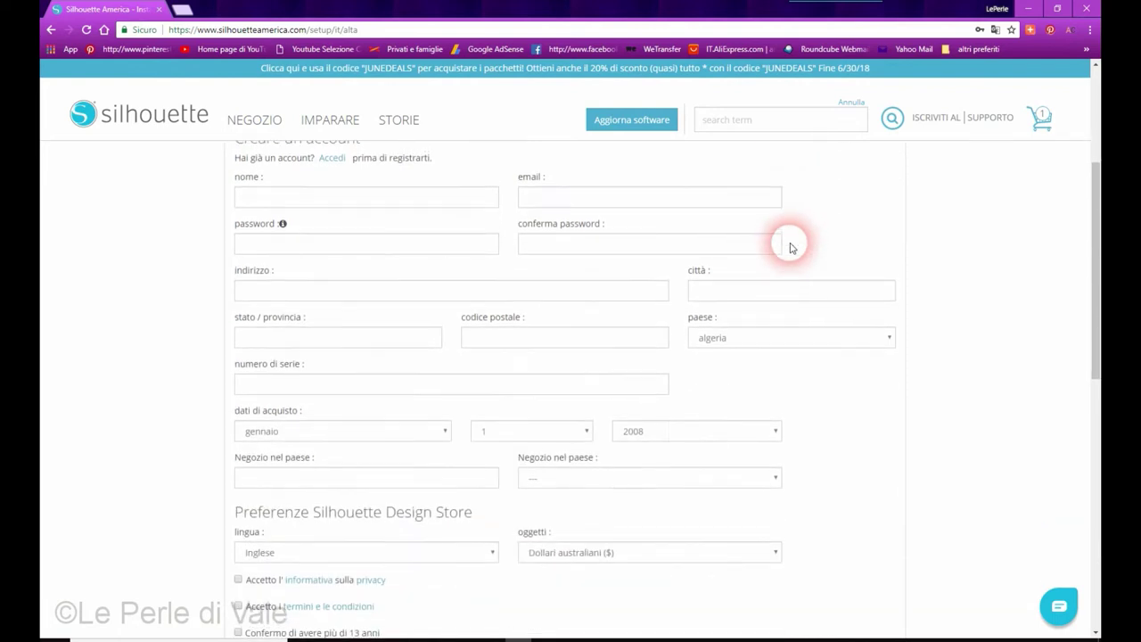
scroll(791, 242, "up", 2)
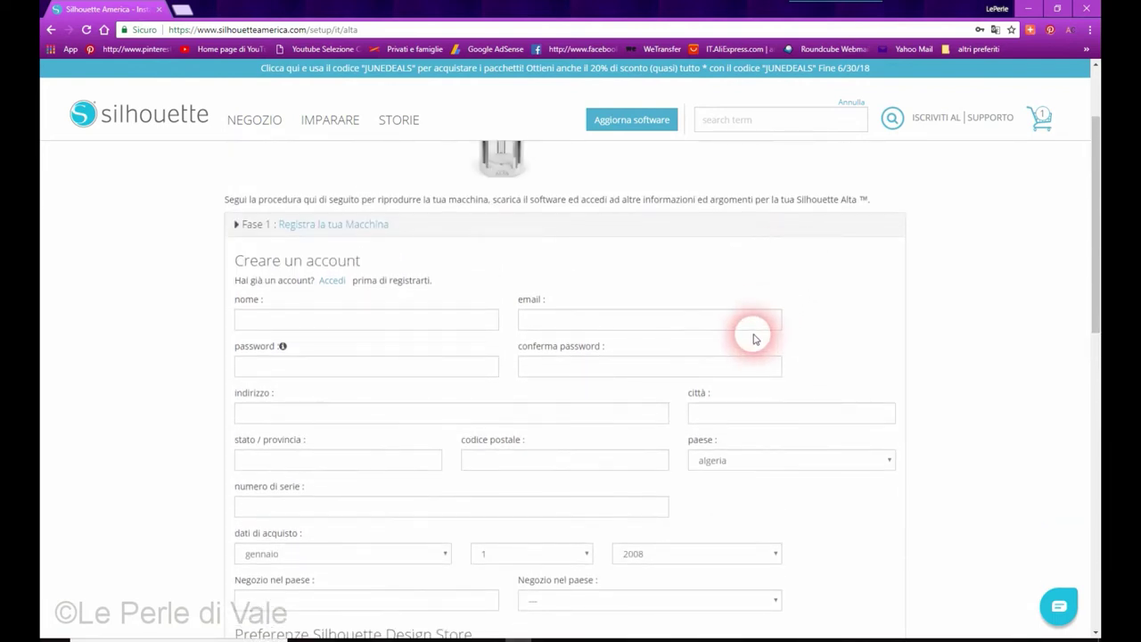
scroll(753, 337, "down", 1)
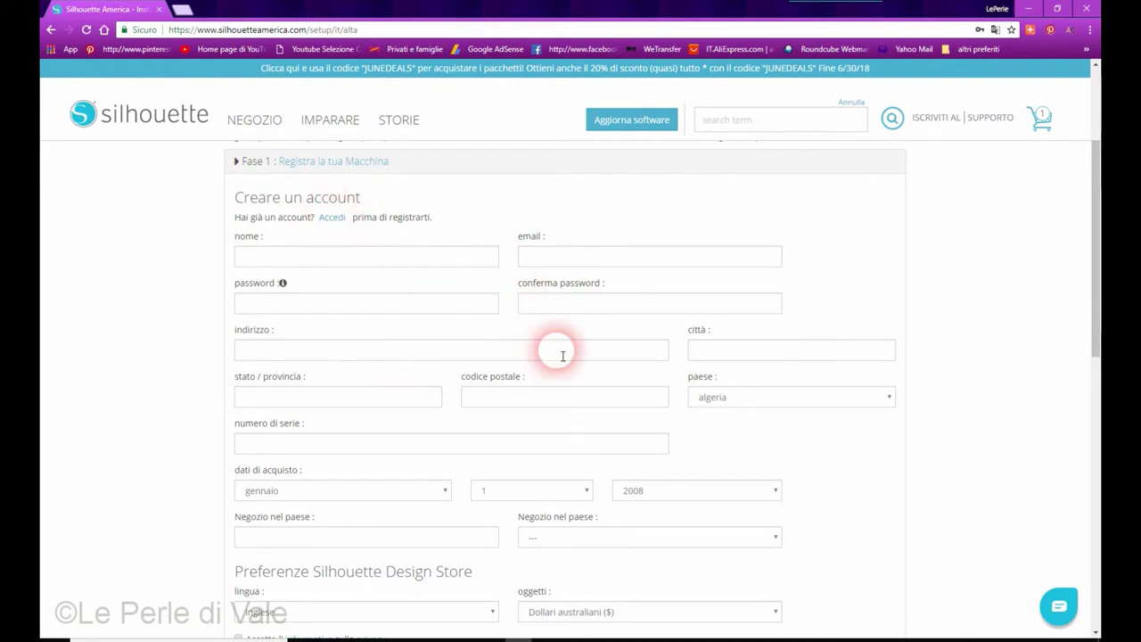
scroll(602, 373, "down", 1)
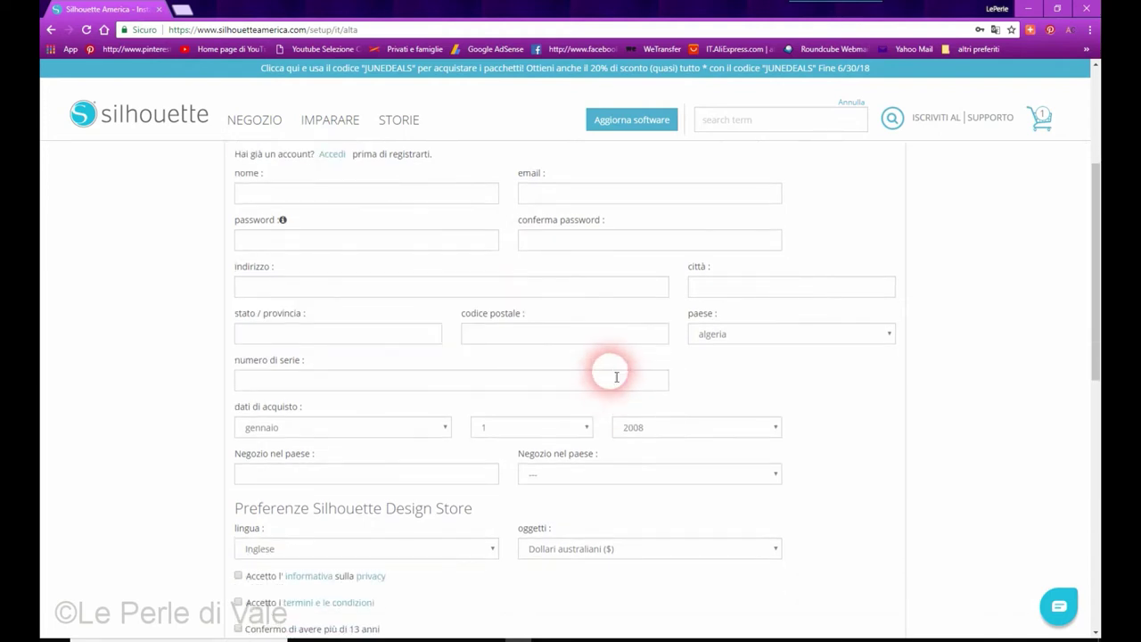
scroll(463, 358, "up", 2)
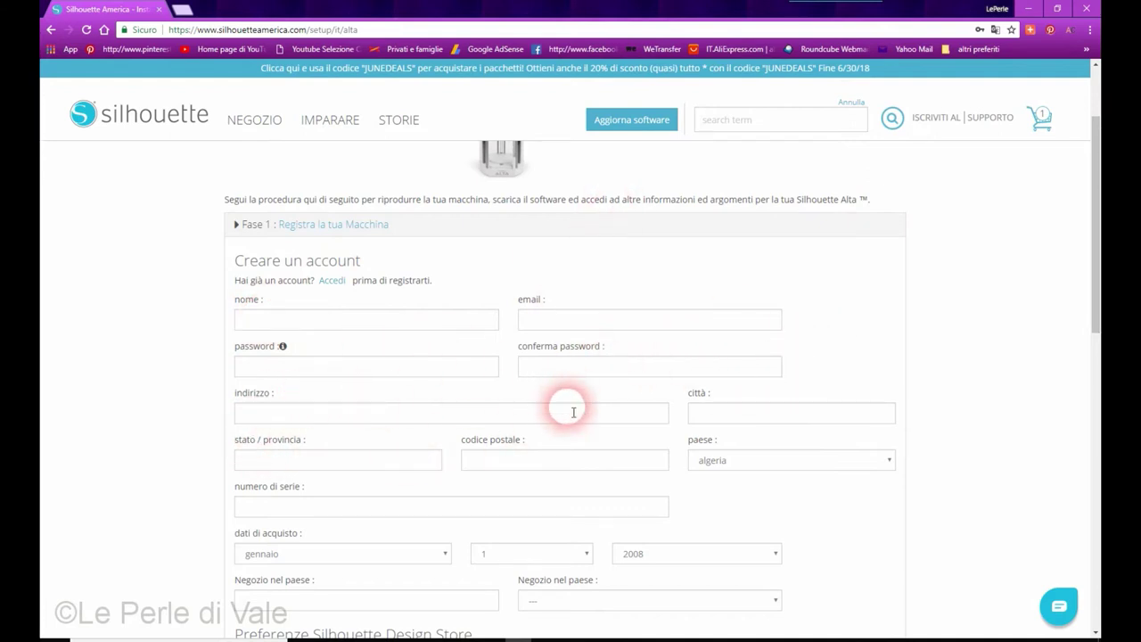
- Set the country of the purchase store to Italy in the account creation form
scroll(636, 433, "down", 1)
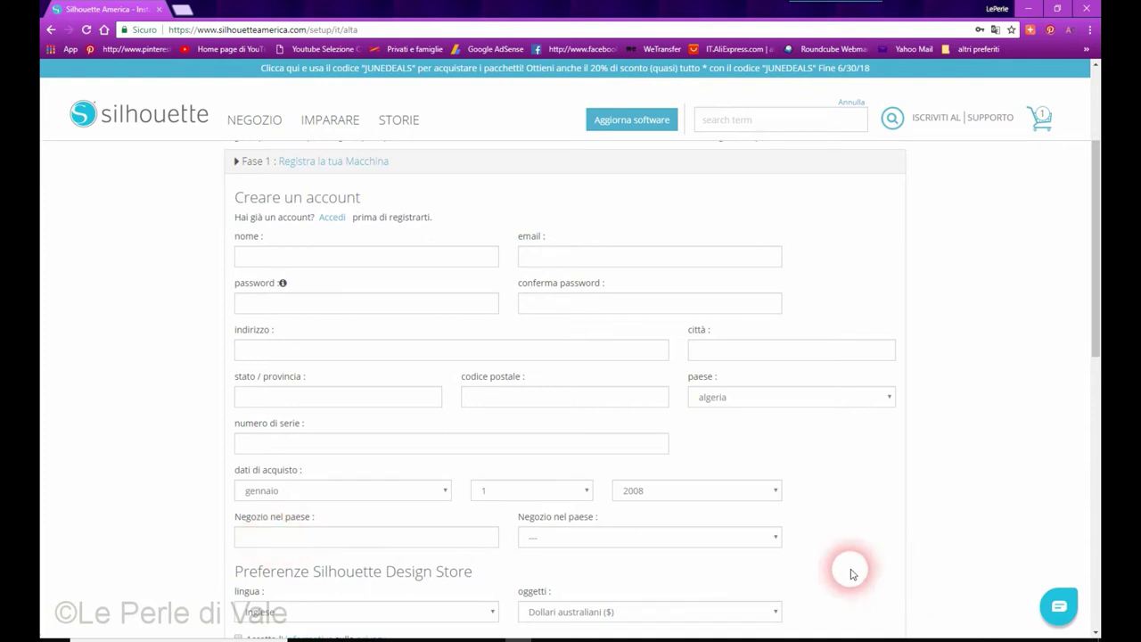
left_click(777, 536)
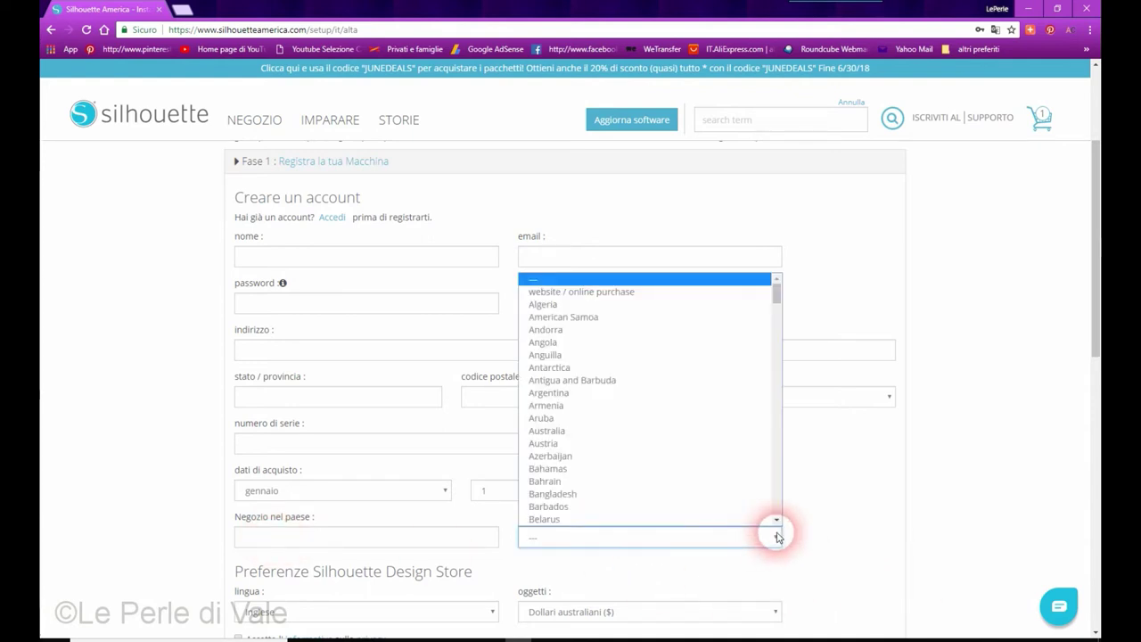
scroll(627, 476, "down", 4)
scroll(628, 478, "down", 8)
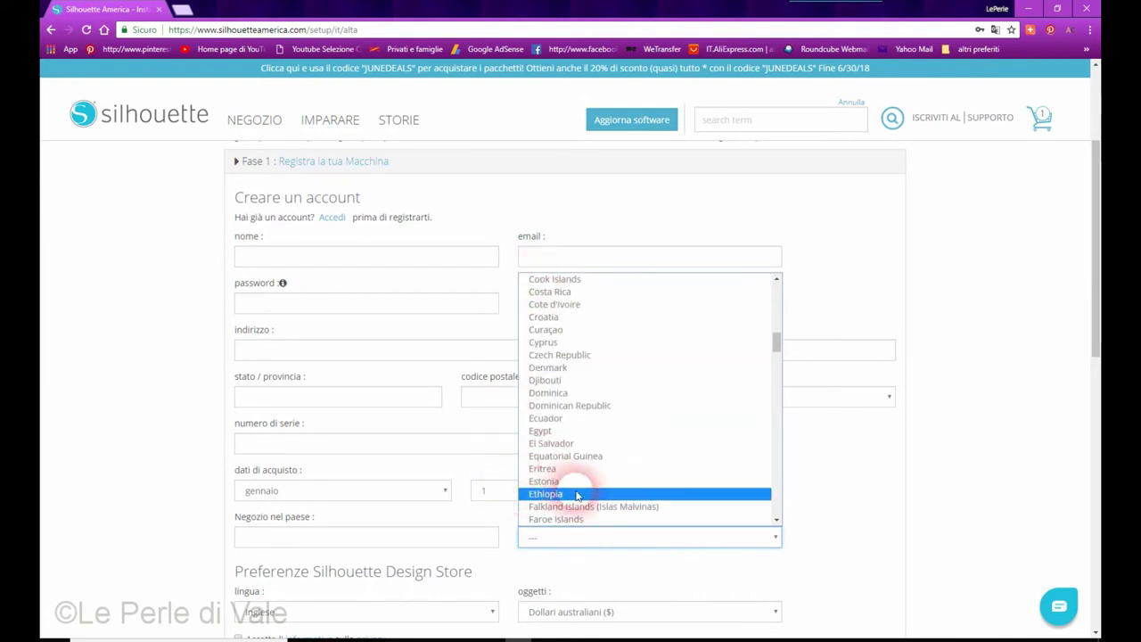
scroll(577, 484, "down", 3)
scroll(562, 406, "down", 3)
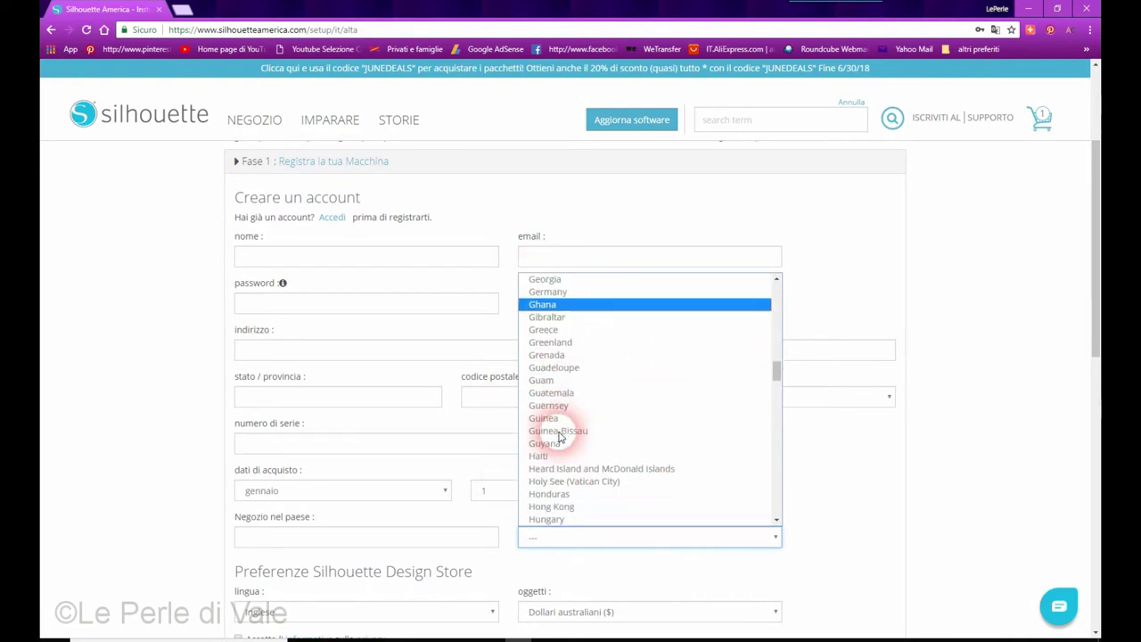
scroll(560, 437, "down", 3)
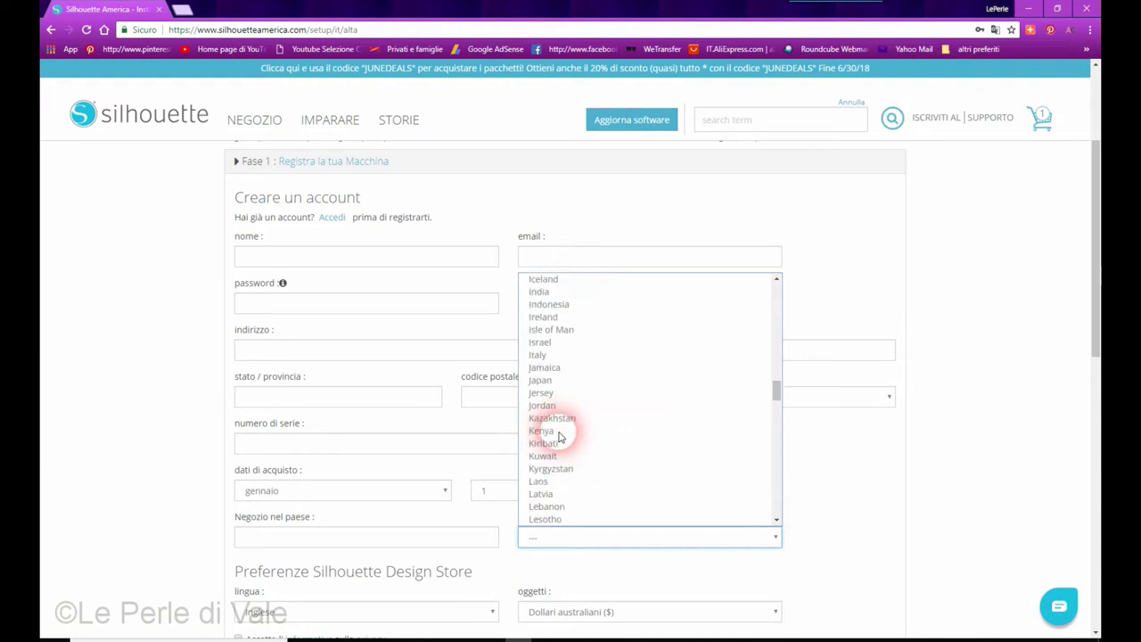
scroll(560, 437, "down", 2)
scroll(547, 339, "up", 2)
left_click(547, 357)
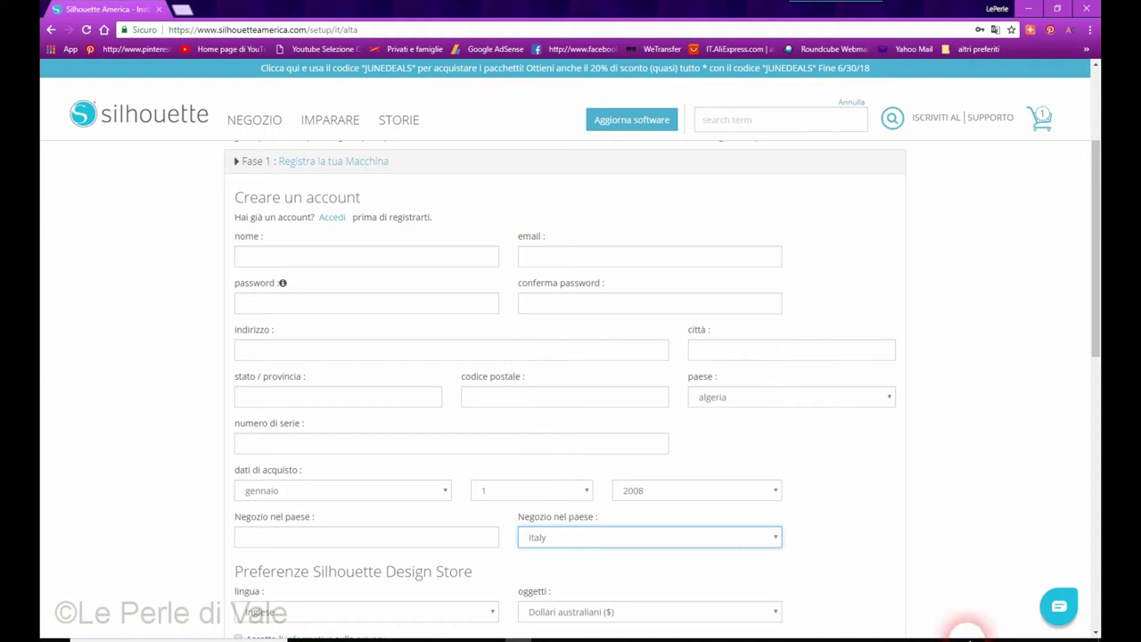
- Set the Silhouette Design Store currency preference to Euro (€)
scroll(885, 581, "down", 2)
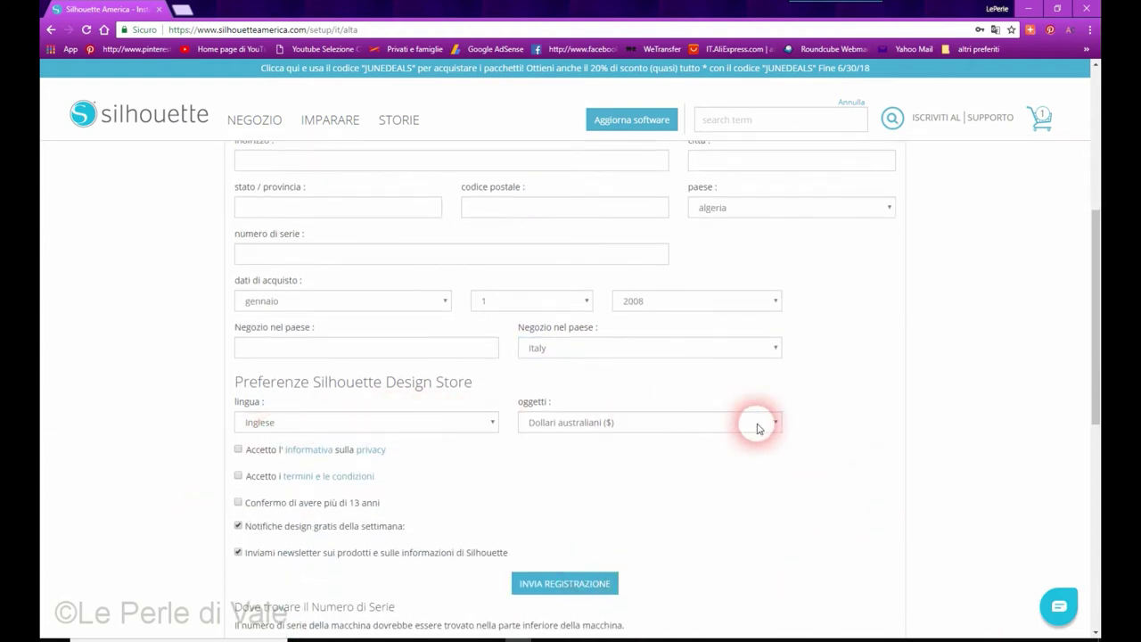
left_click(773, 424)
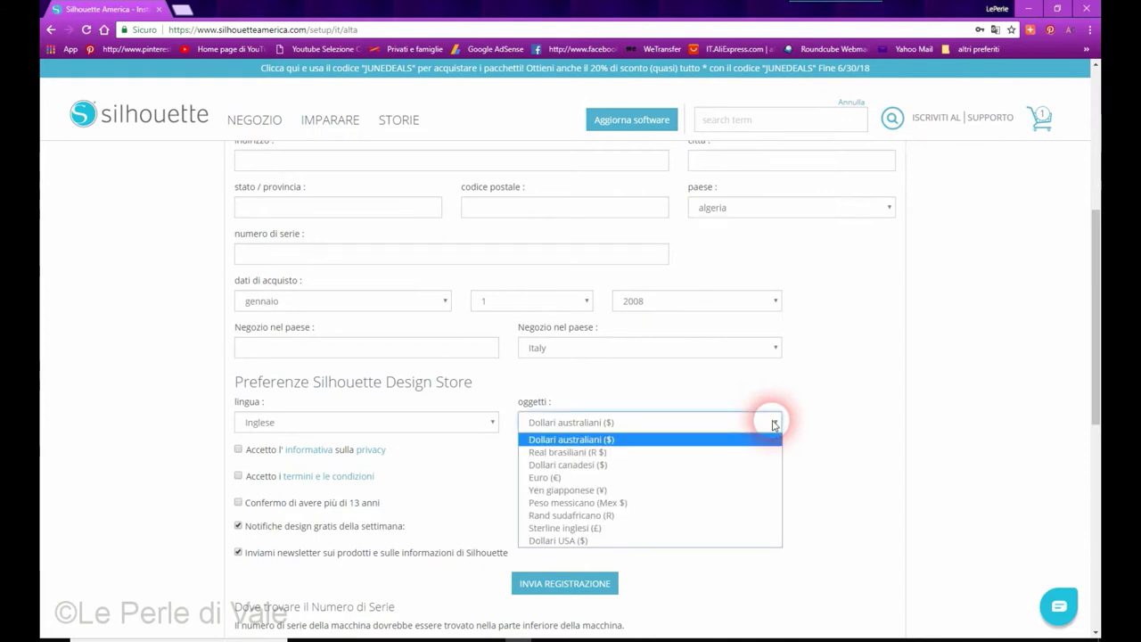
left_click(562, 485)
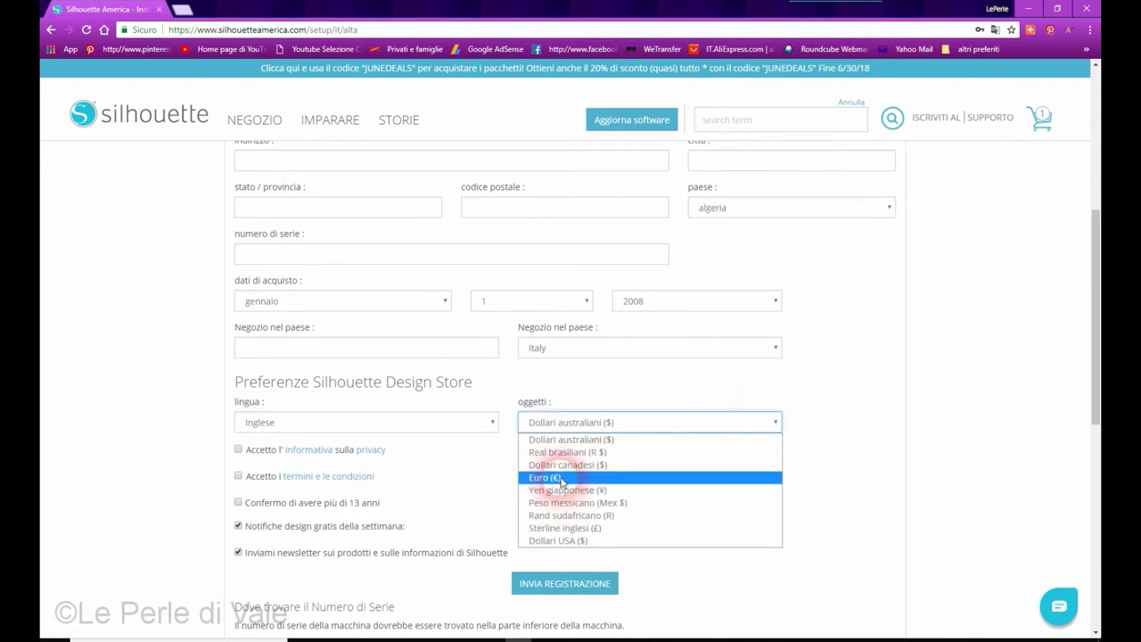
left_click(563, 479)
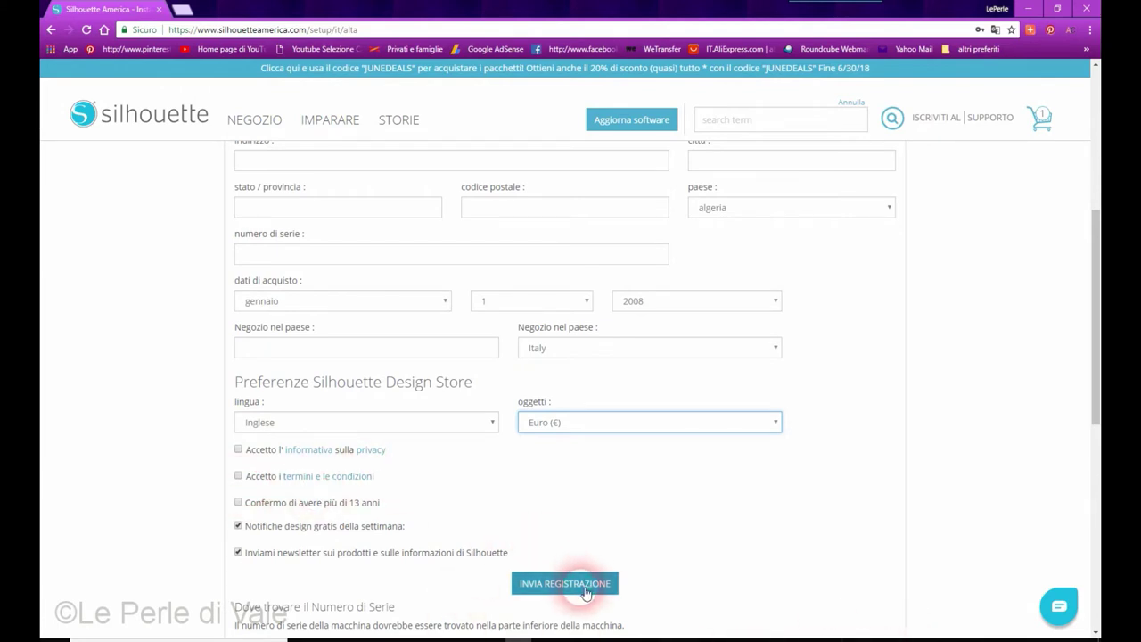
- Read the warranty overview below the form and examine Phase 2's included accessories and cable connection instructions
scroll(804, 522, "down", 3)
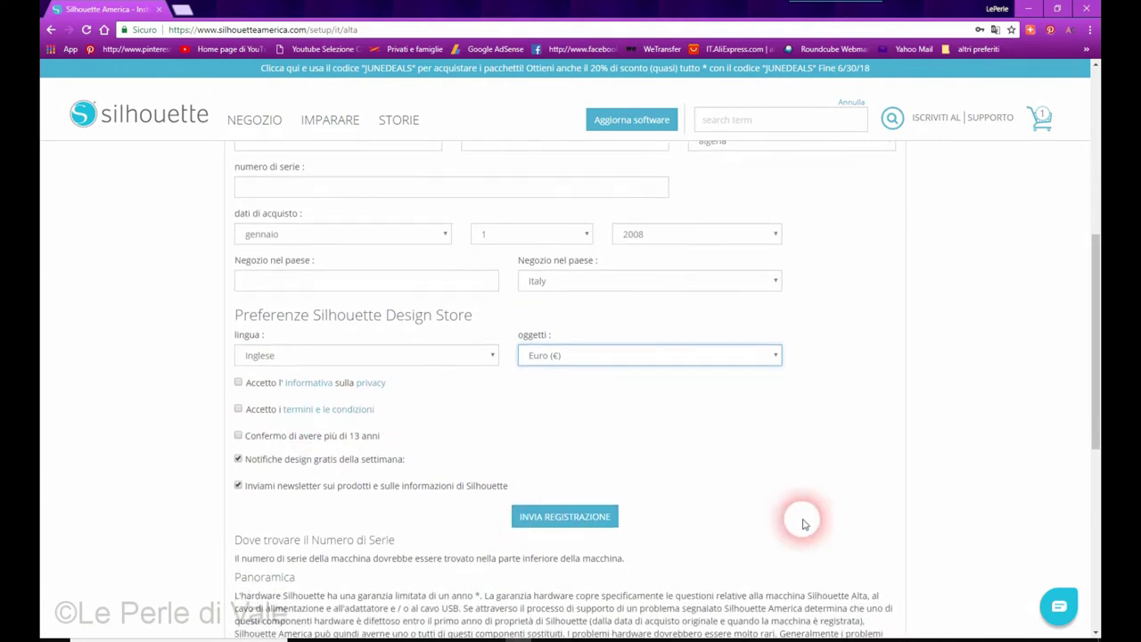
scroll(574, 526, "down", 2)
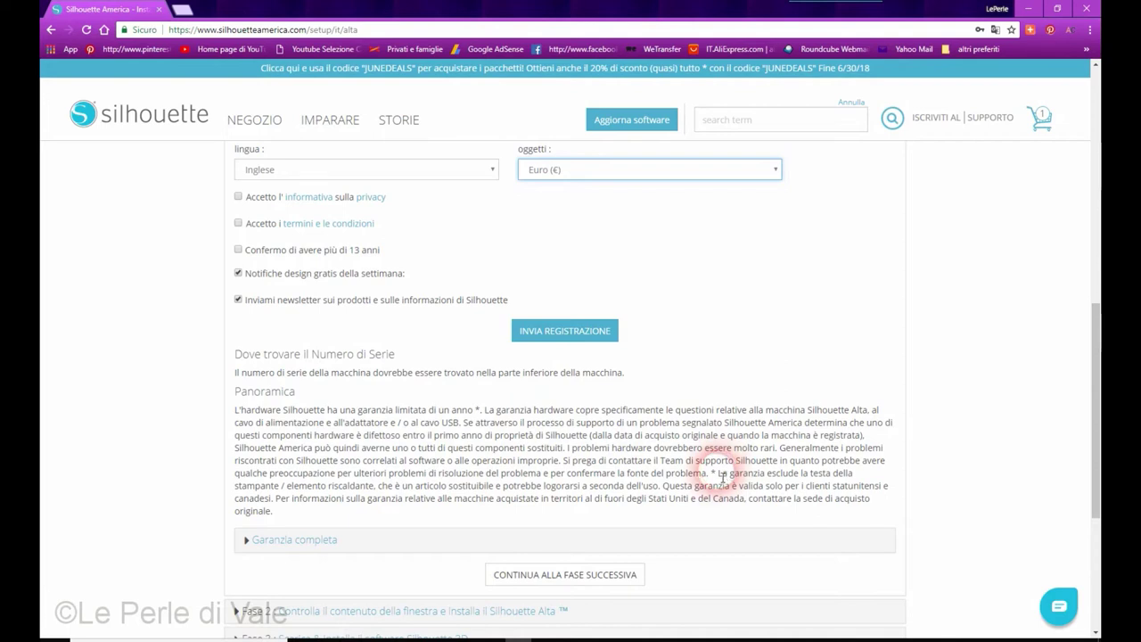
scroll(720, 475, "down", 3)
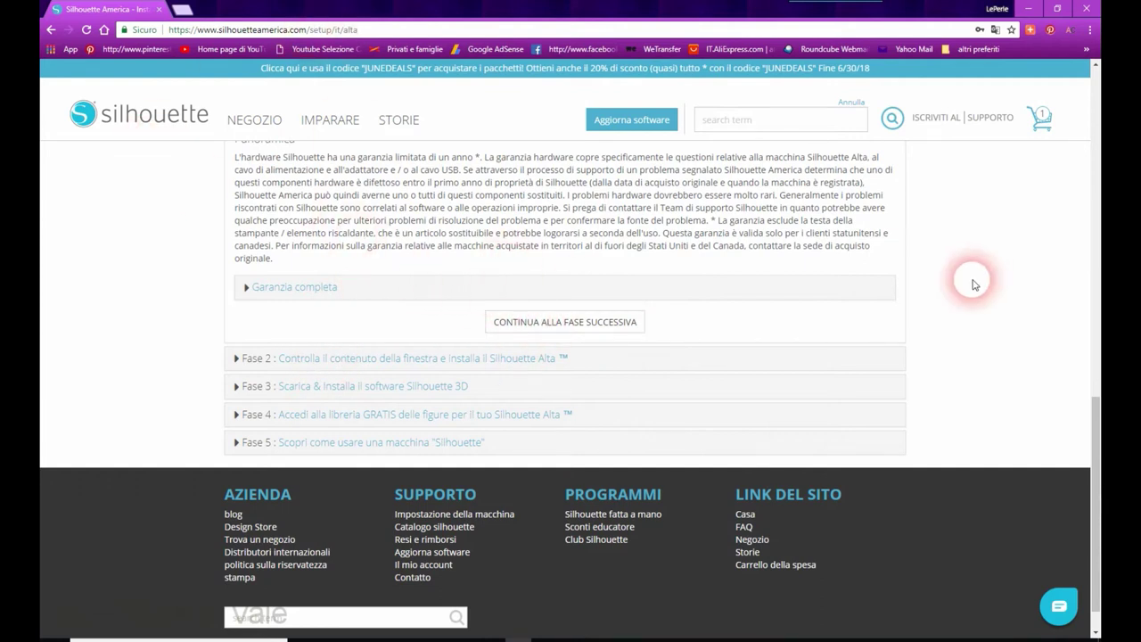
scroll(650, 398, "down", 1)
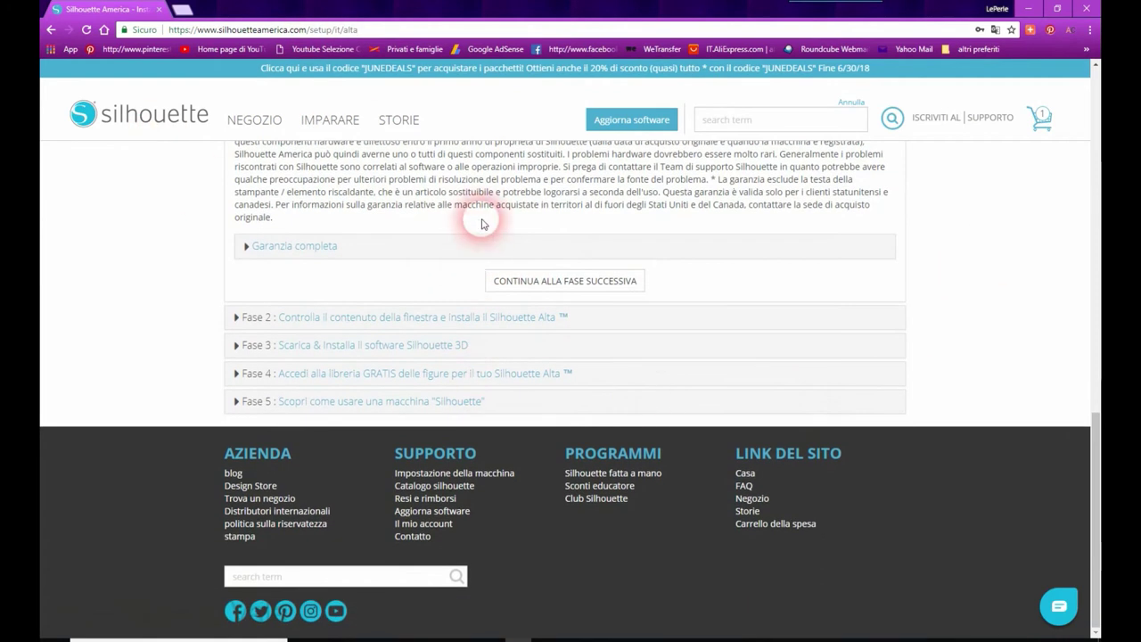
left_click(440, 326)
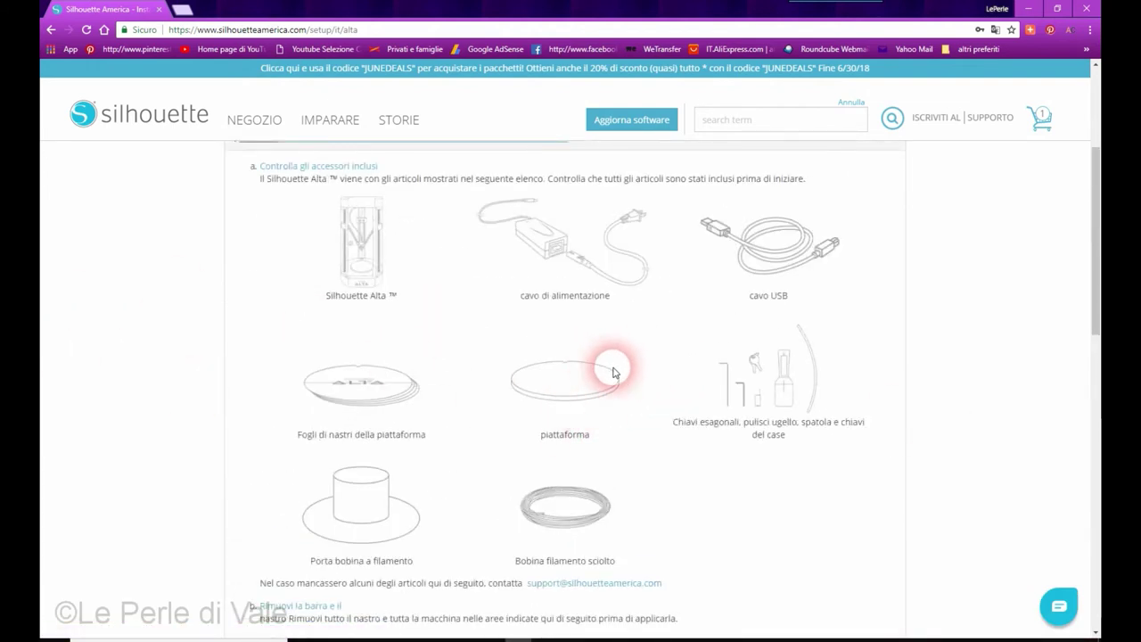
scroll(613, 372, "down", 2)
scroll(613, 373, "down", 5)
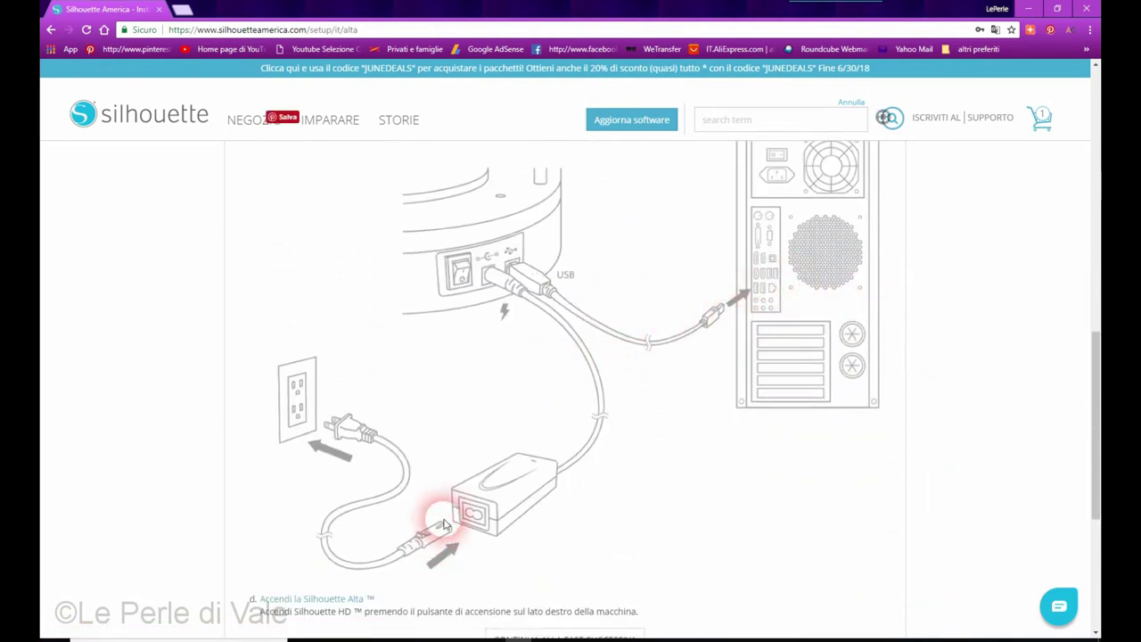
scroll(550, 535, "down", 2)
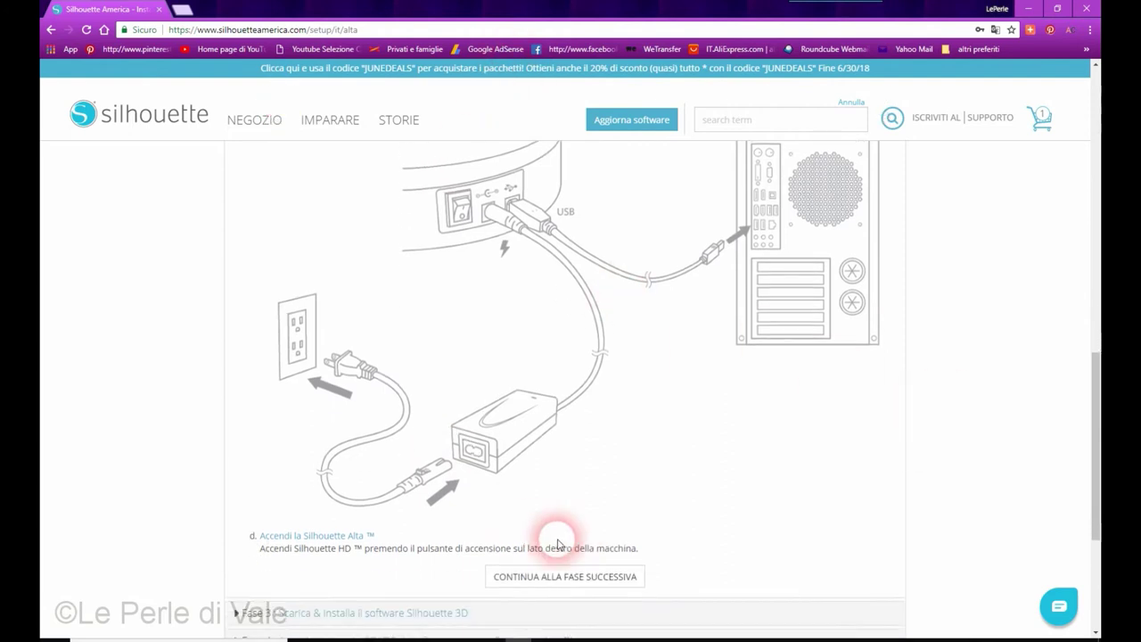
- Expand Phases 3, 4 and 5 in turn to view the software download, free library and user guide instructions
left_click(413, 496)
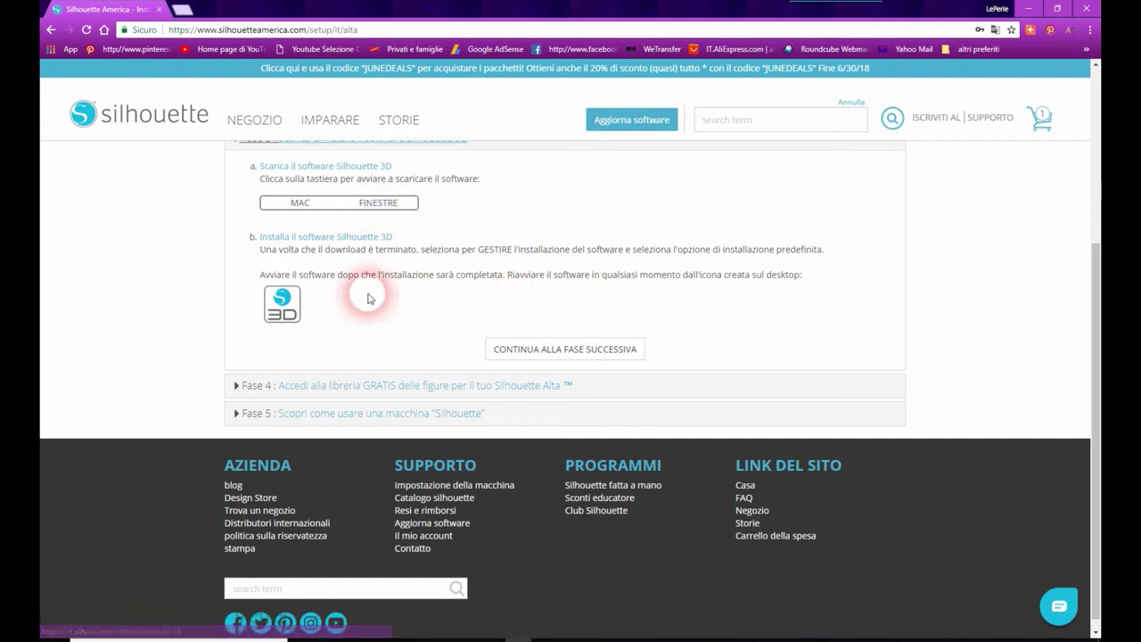
left_click(360, 386)
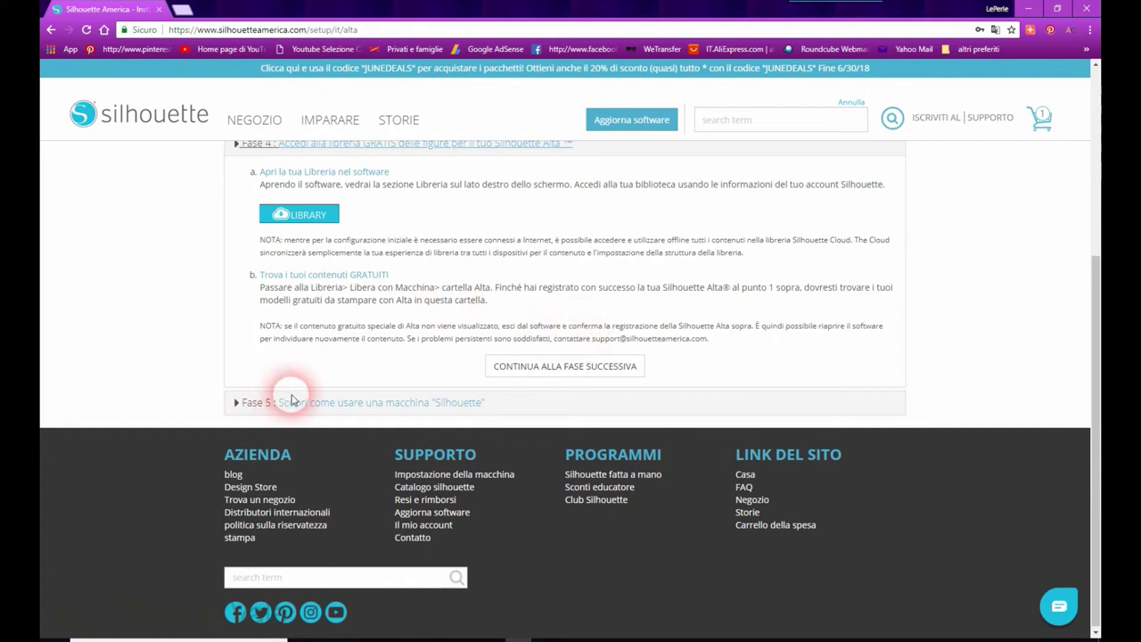
left_click(353, 414)
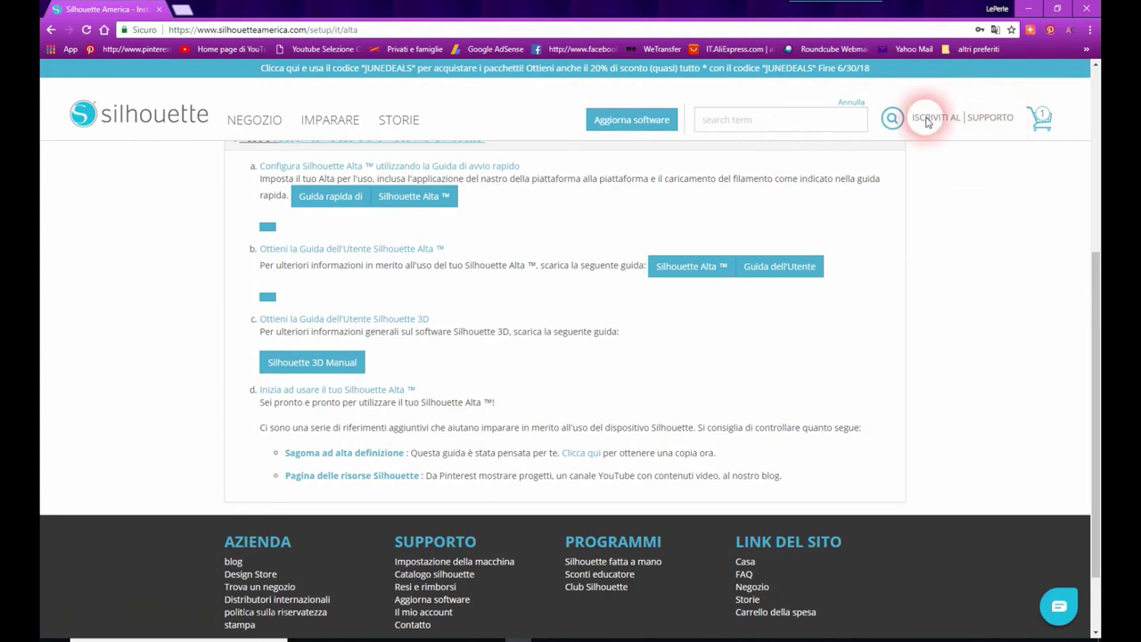
- Reopen Phase 1, Registra la tua Macchina, and sign in to the existing account with the saved credentials
scroll(781, 163, "up", 2)
scroll(481, 216, "up", 2)
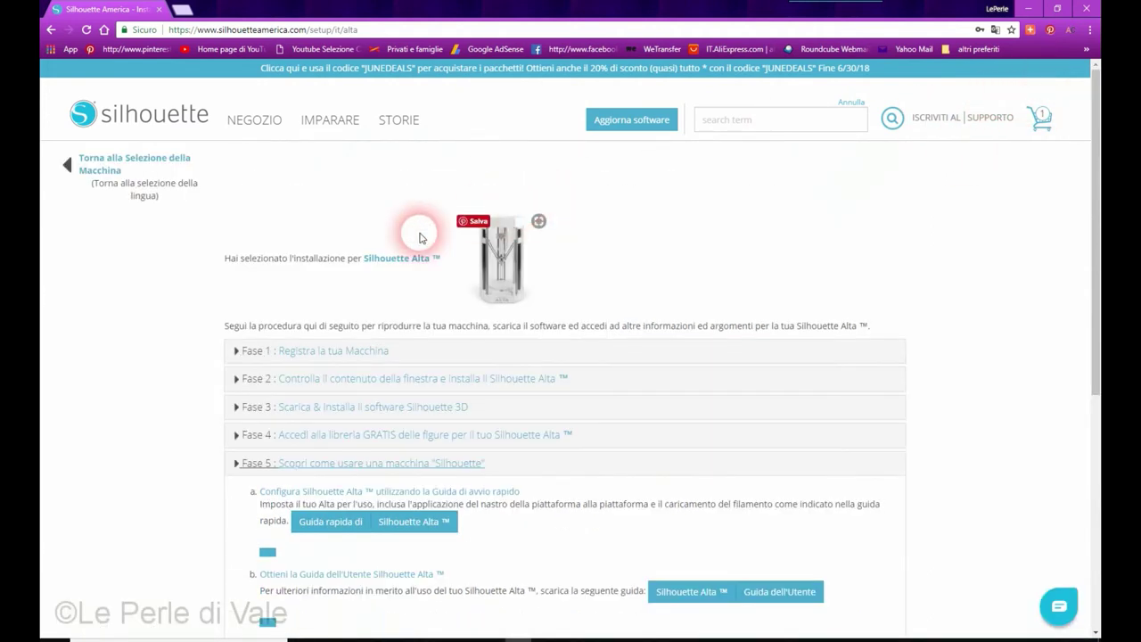
left_click(345, 353)
scroll(312, 370, "down", 2)
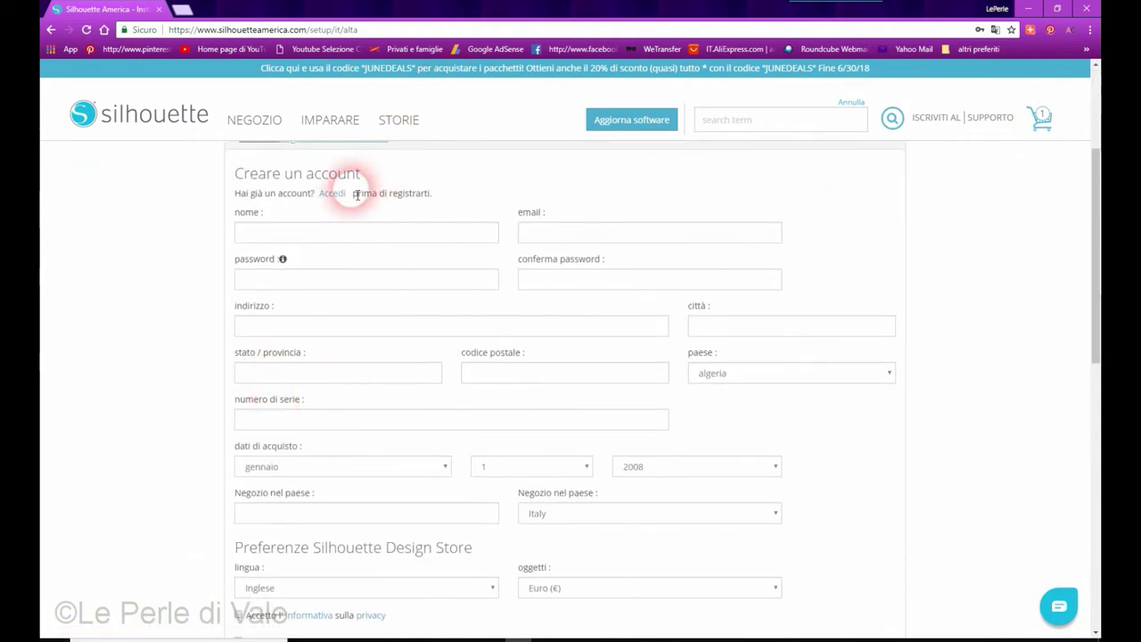
left_click(346, 200)
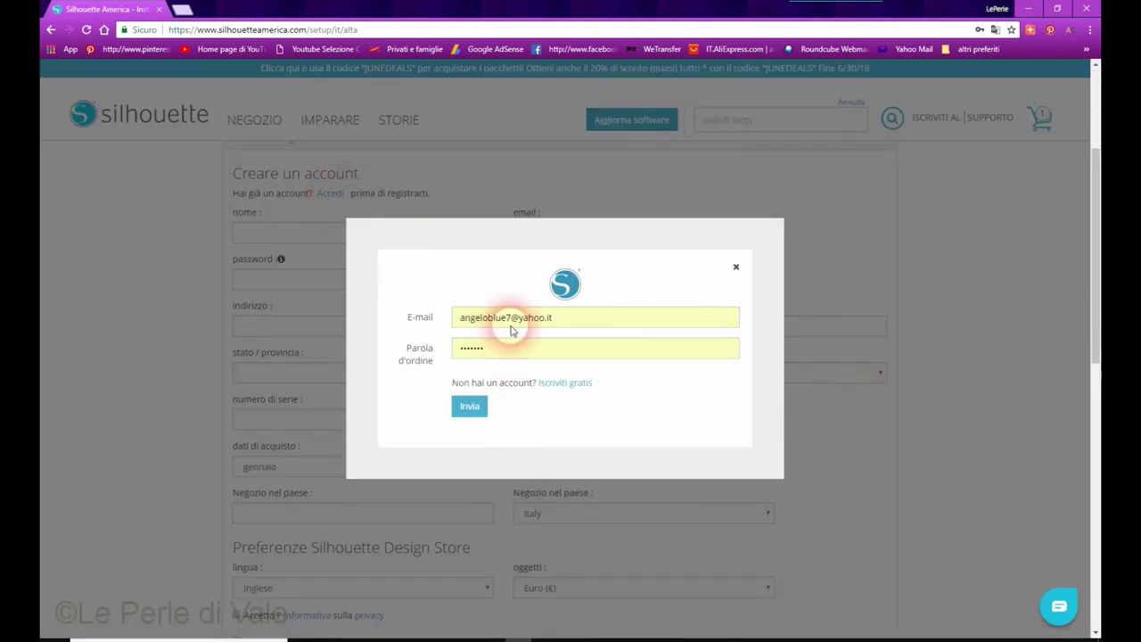
left_click(465, 407)
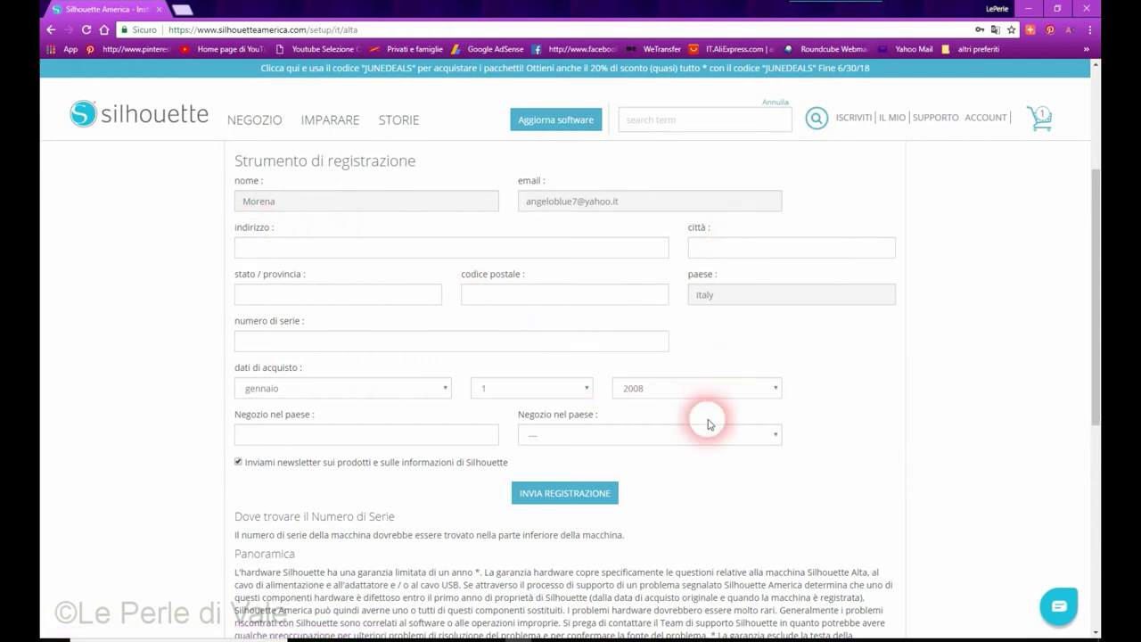
- Review the Alta registration form's address, serial number, purchase date and store fields, plus the serial number location note
scroll(326, 364, "down", 1)
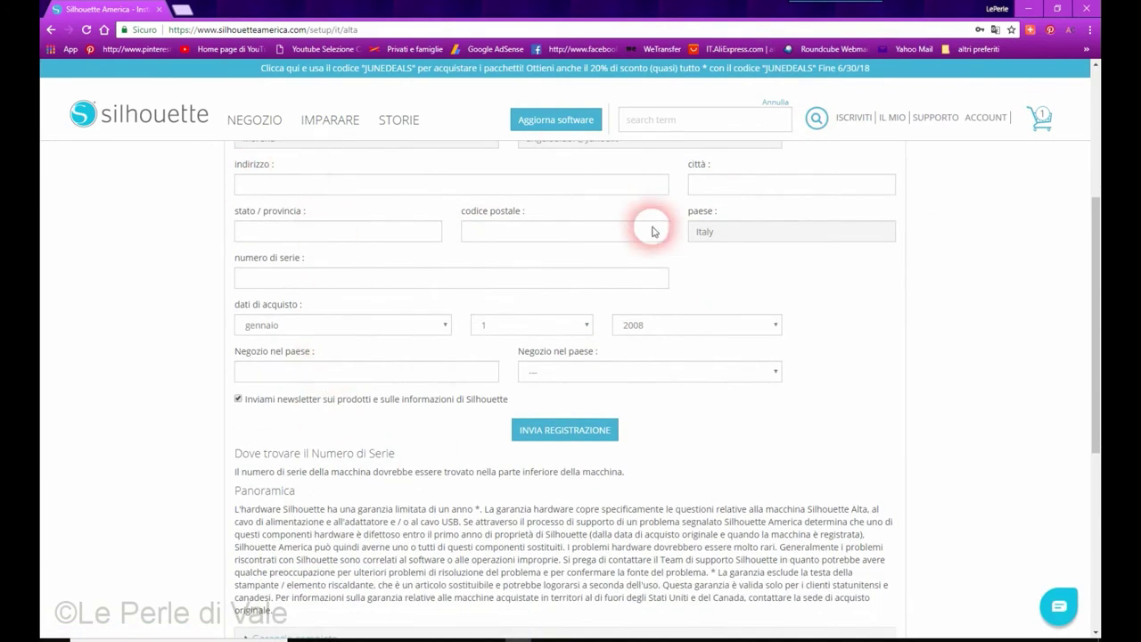
mouse_move(413, 212)
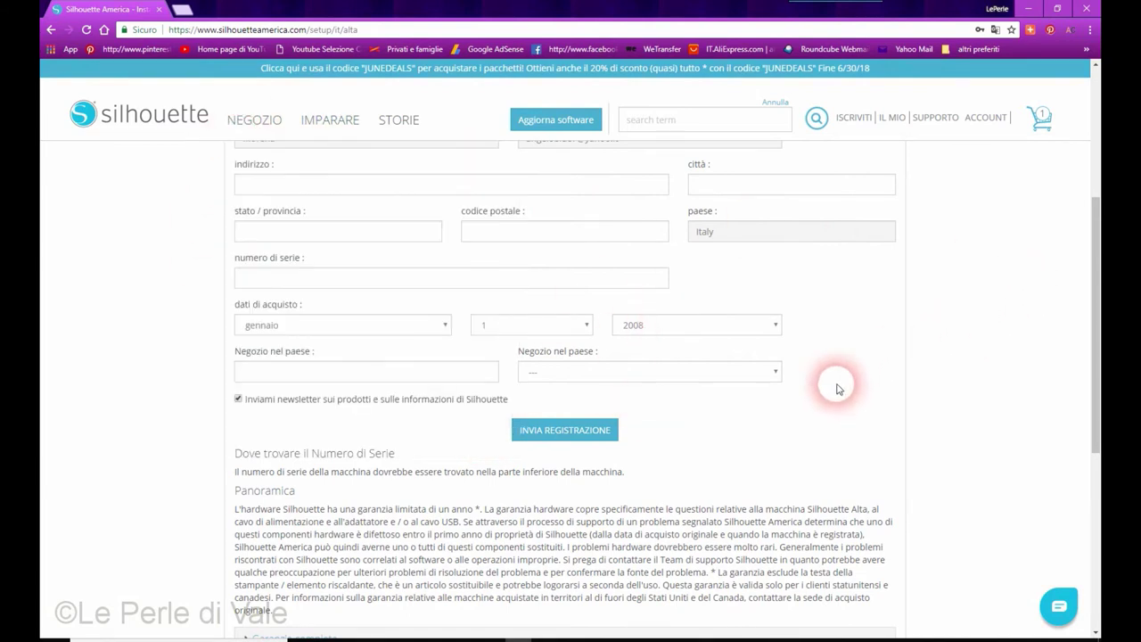
scroll(796, 362, "down", 2)
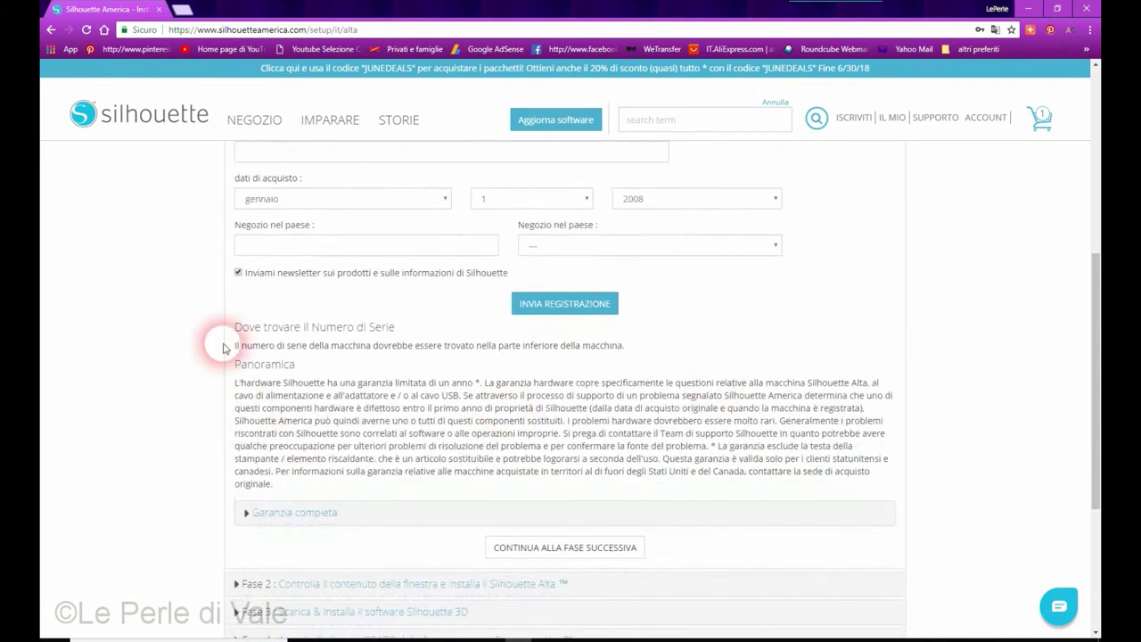
scroll(224, 339, "up", 3)
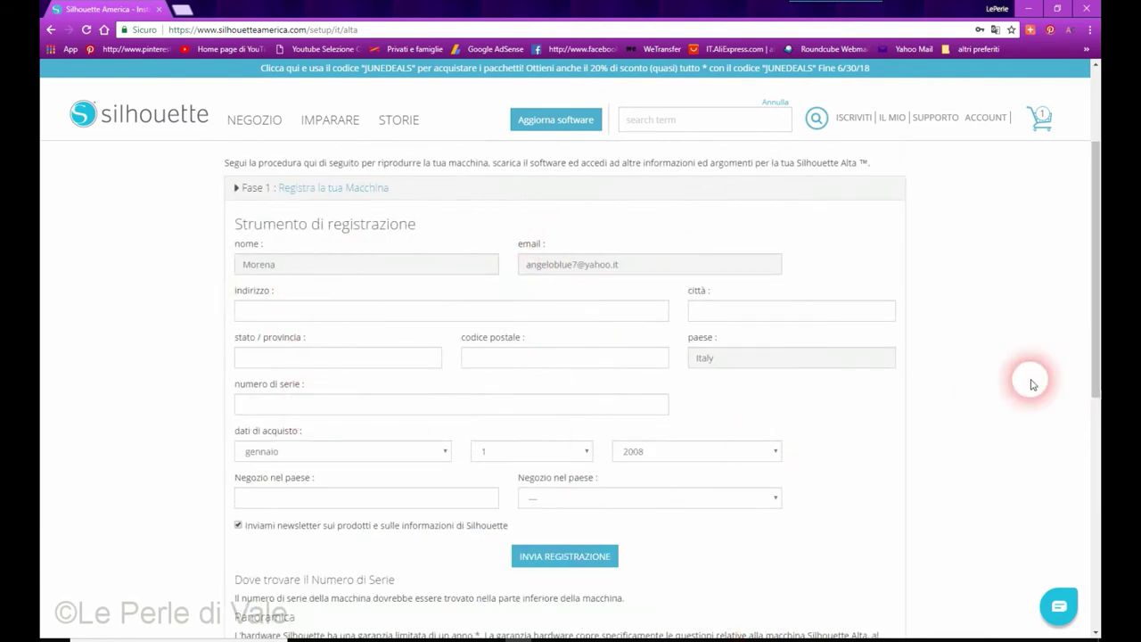
scroll(989, 374, "down", 1)
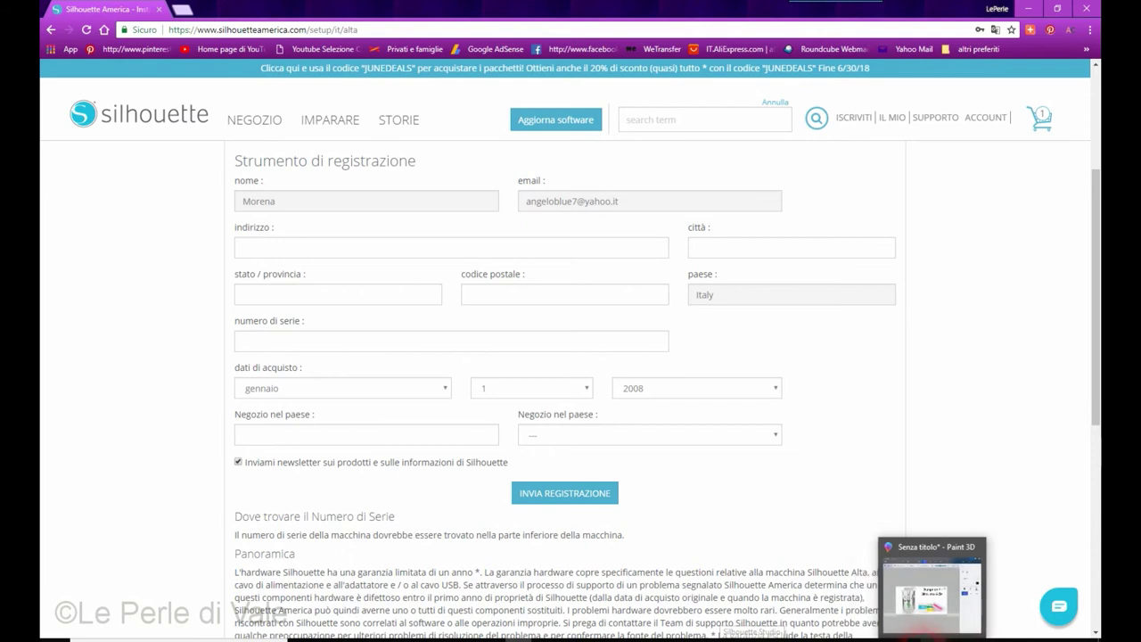
- Switch to Silhouette 3D, sign out of the Silhouette Cloud account and sign back in with the saved credentials
left_click(907, 634)
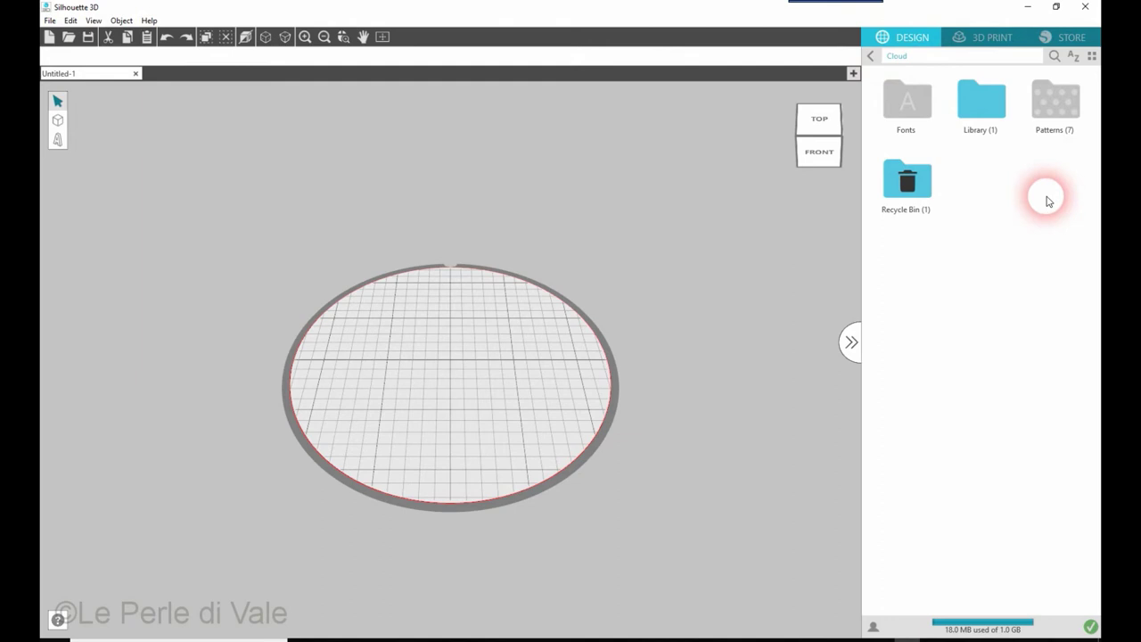
left_click(874, 626)
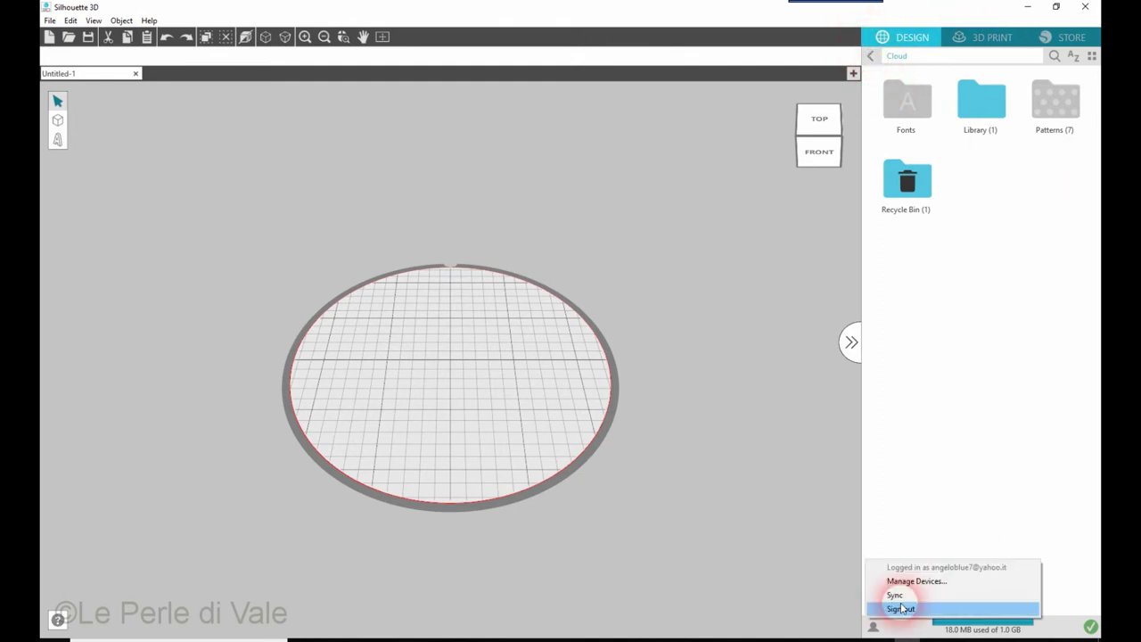
left_click(900, 610)
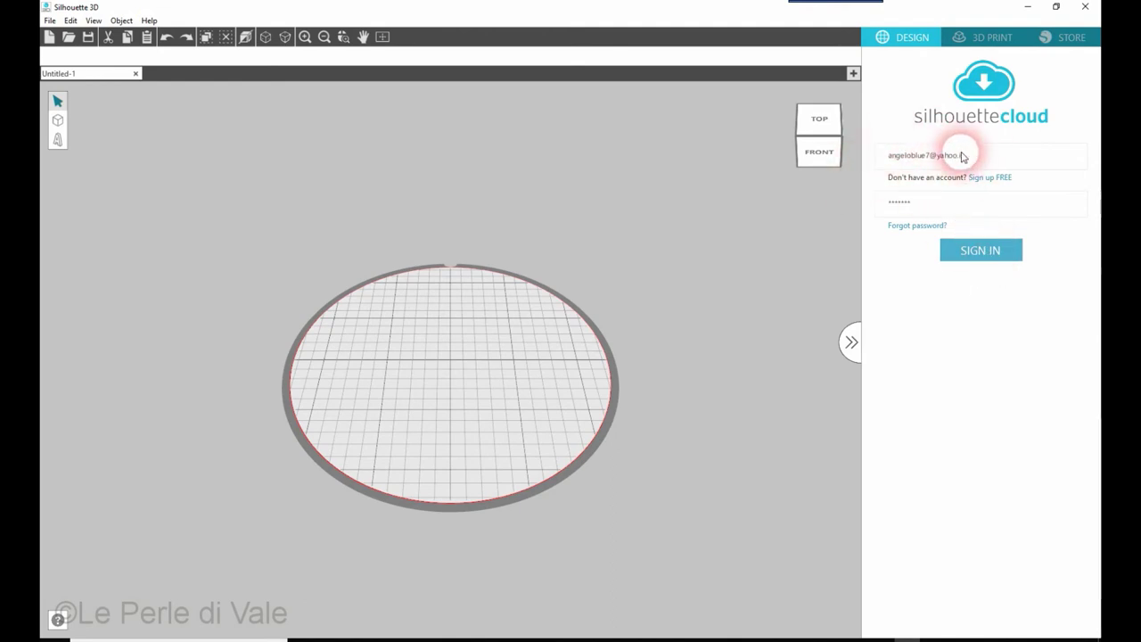
left_click(986, 260)
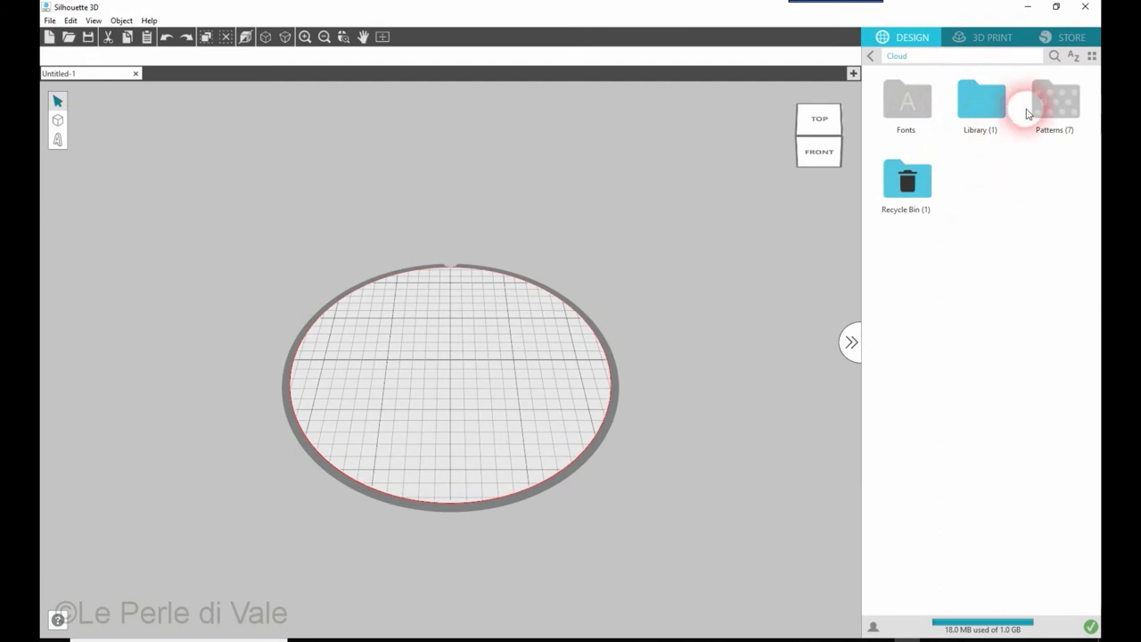
- Open the Alta folder under Free with Machine in the cloud Library and browse its included 3D designs
left_click(981, 107)
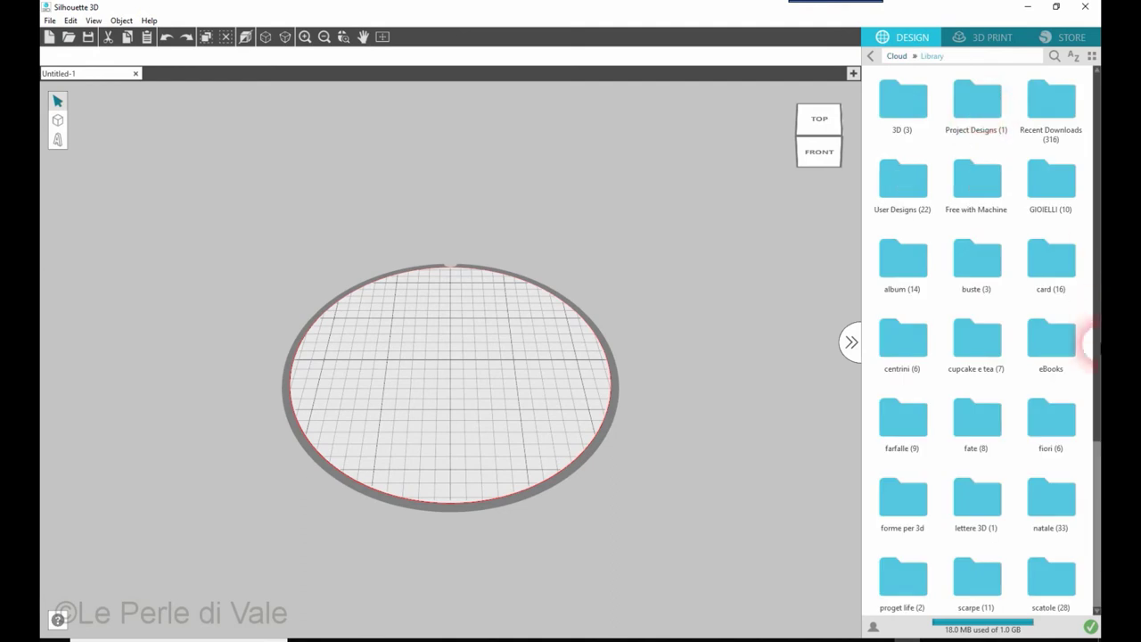
double_click(977, 184)
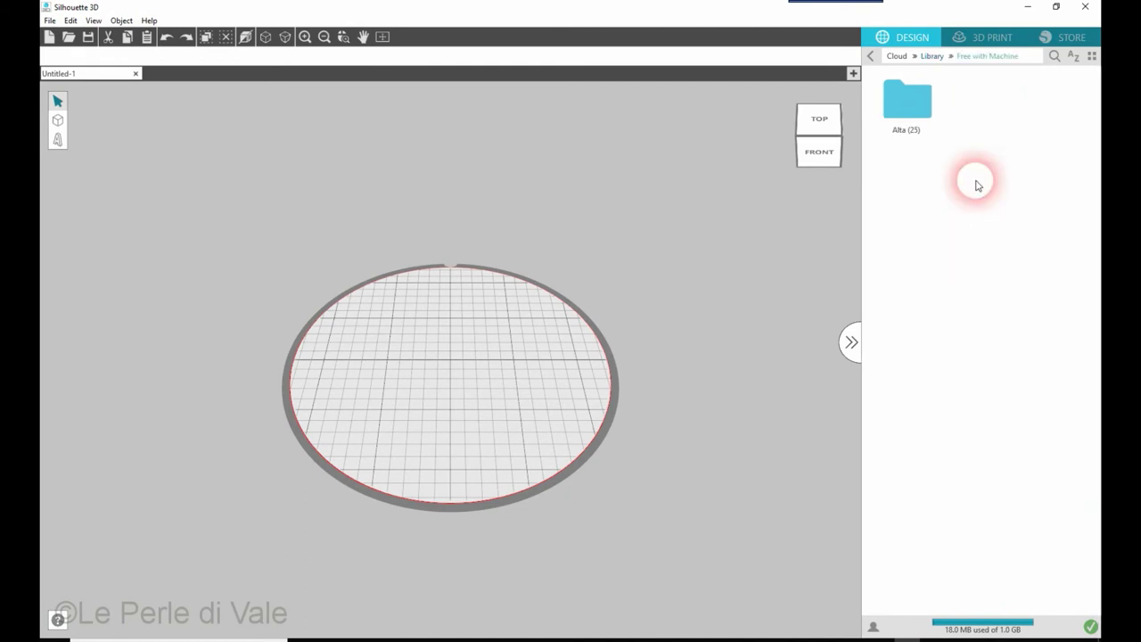
double_click(918, 99)
scroll(1025, 290, "down", 3)
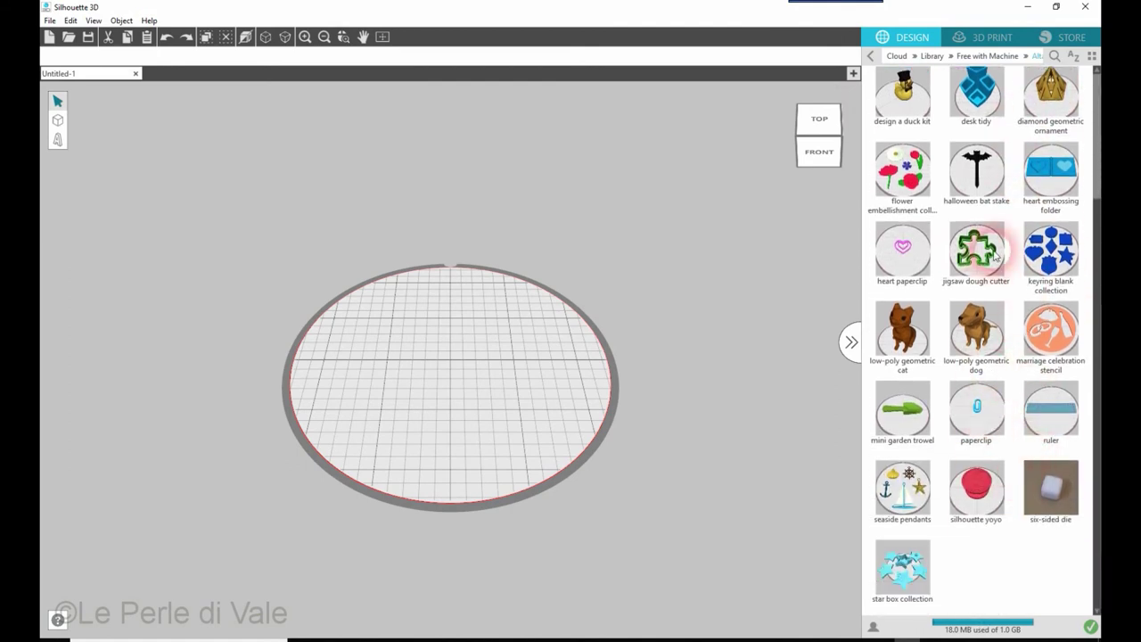
scroll(1024, 370, "up", 1)
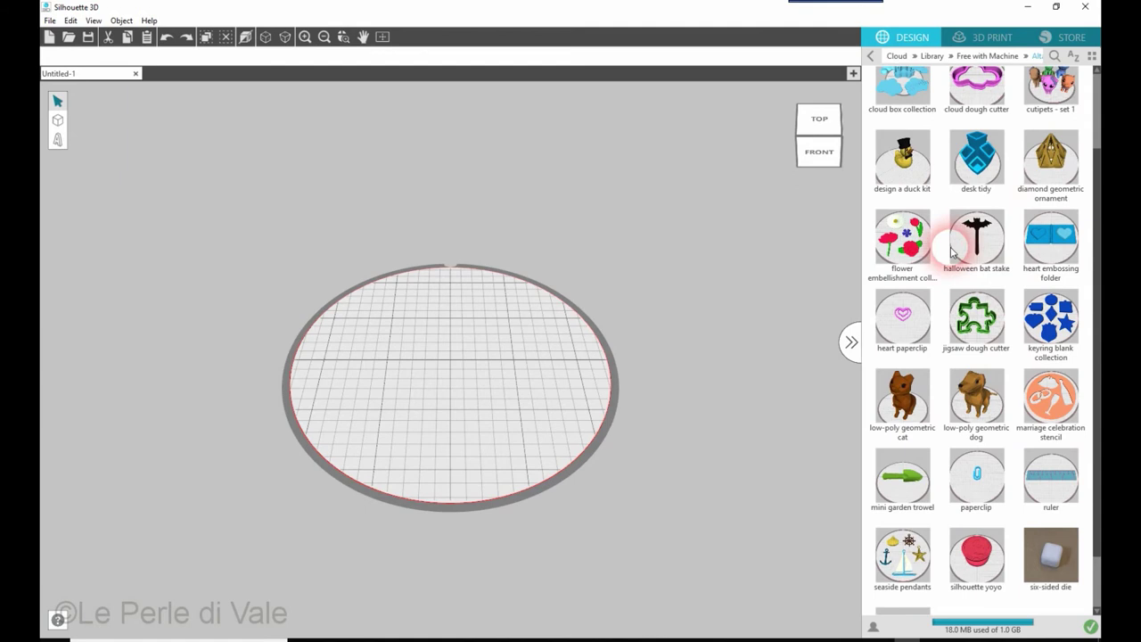
scroll(963, 169, "up", 1)
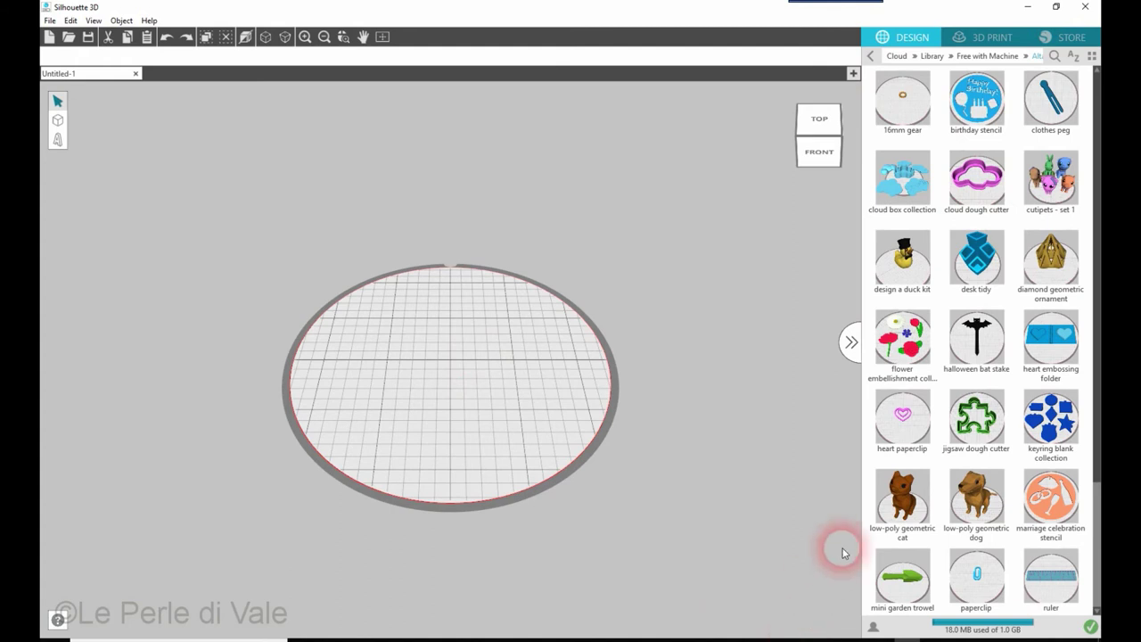
- Open the Silhouette Design Store from Silhouette 3D, dismiss the translation notice and go to the account settings
left_click(1057, 40)
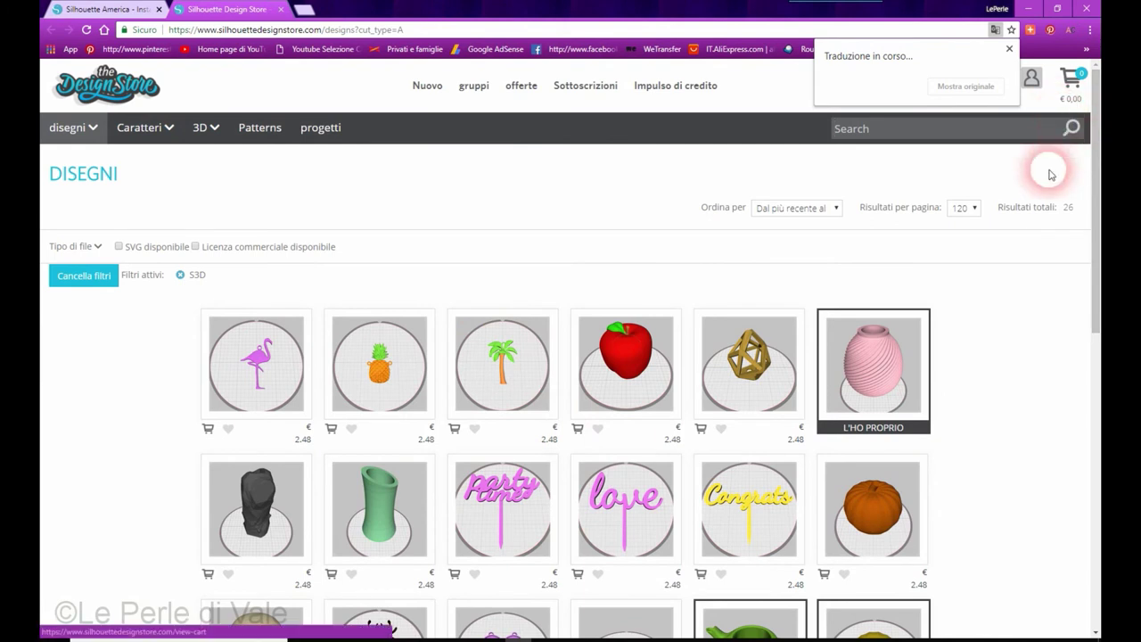
left_click(1009, 48)
mouse_move(1049, 82)
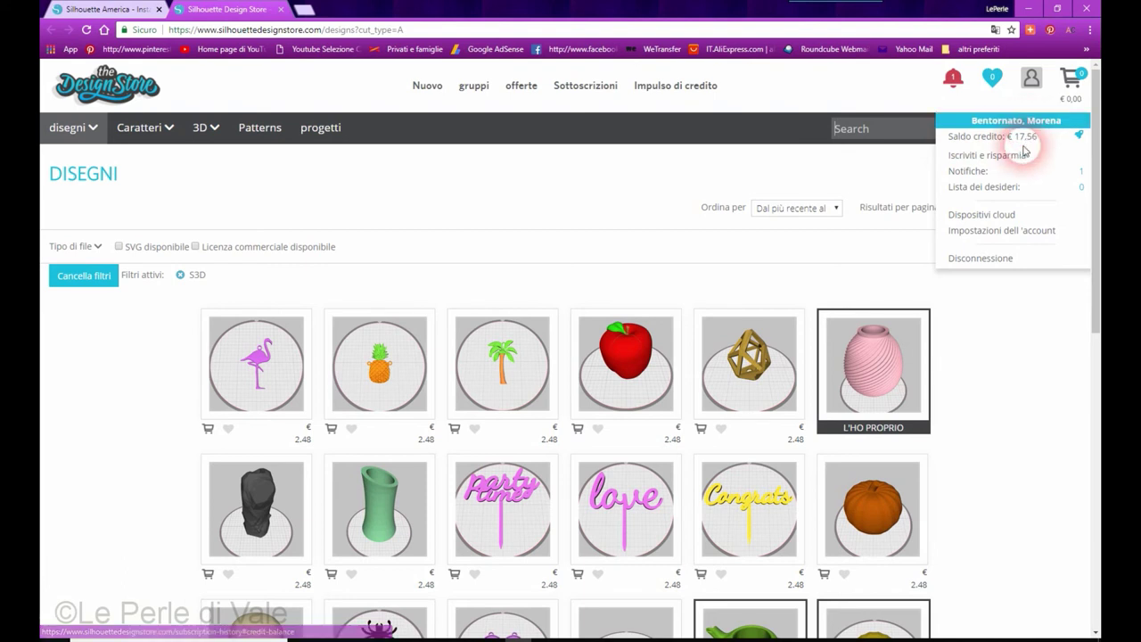
left_click(1018, 236)
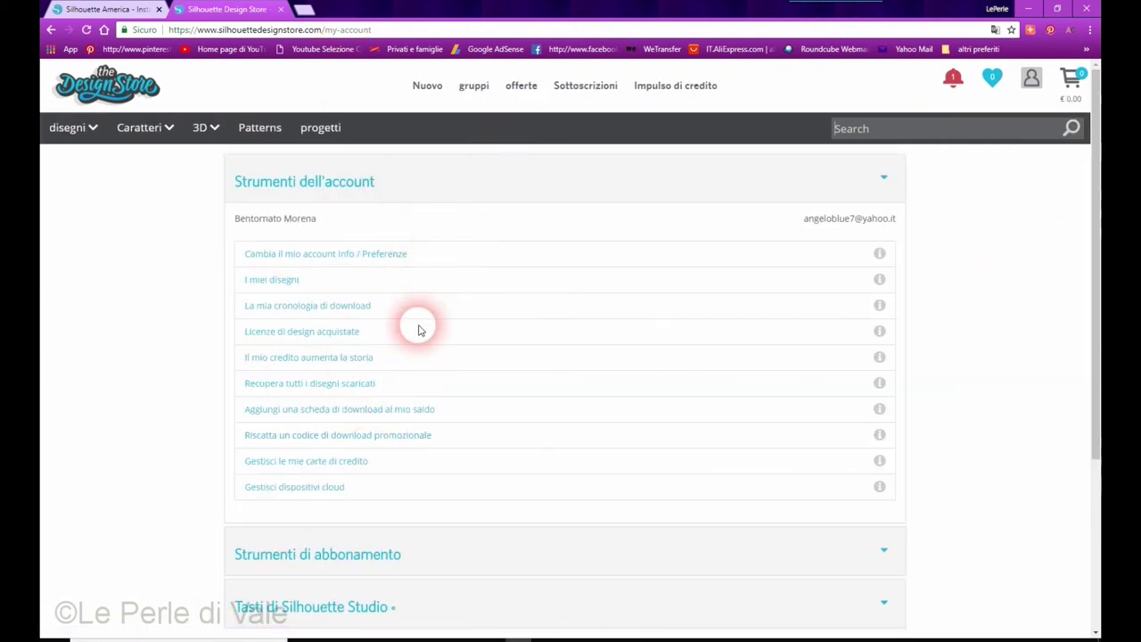
- Open the promotional download code redemption page and check the account's credit balance
left_click(282, 416)
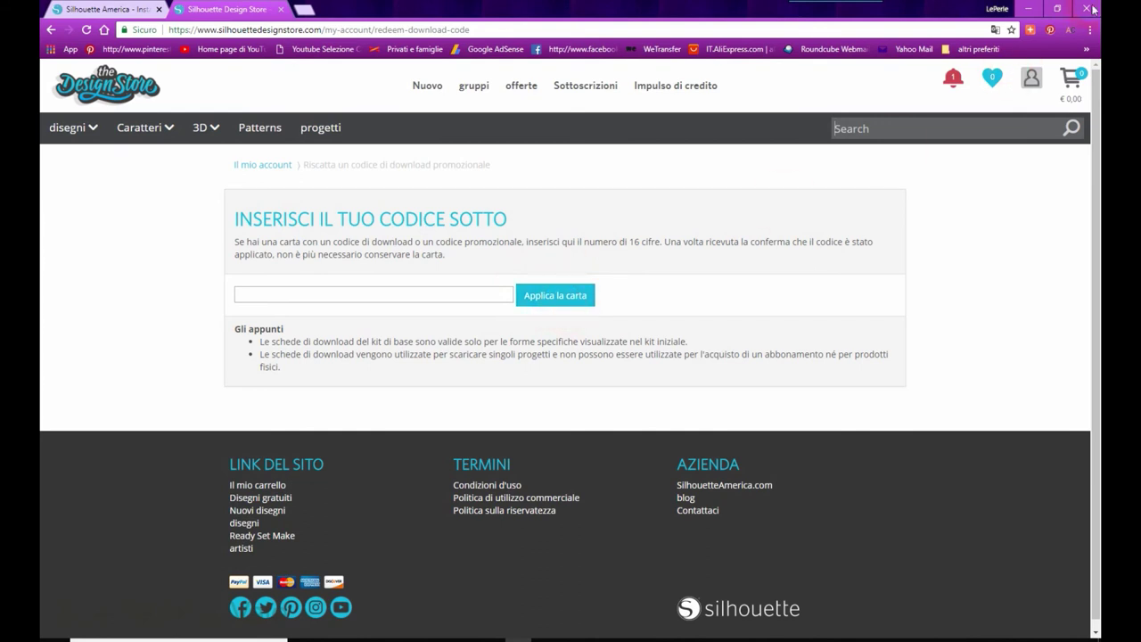
left_click(1033, 82)
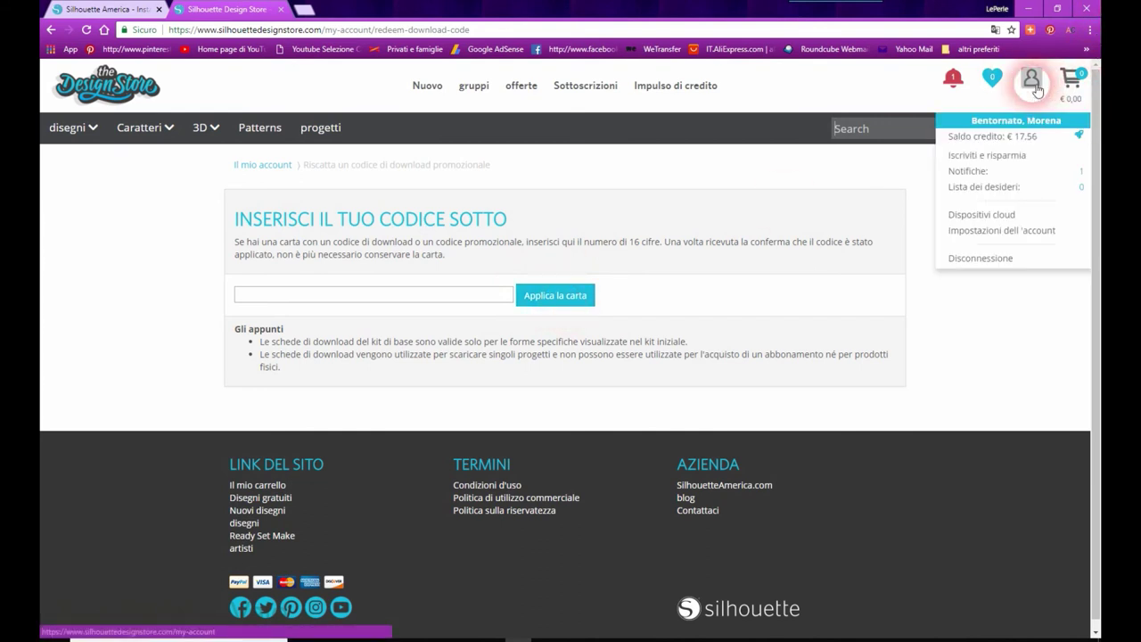
left_click(999, 145)
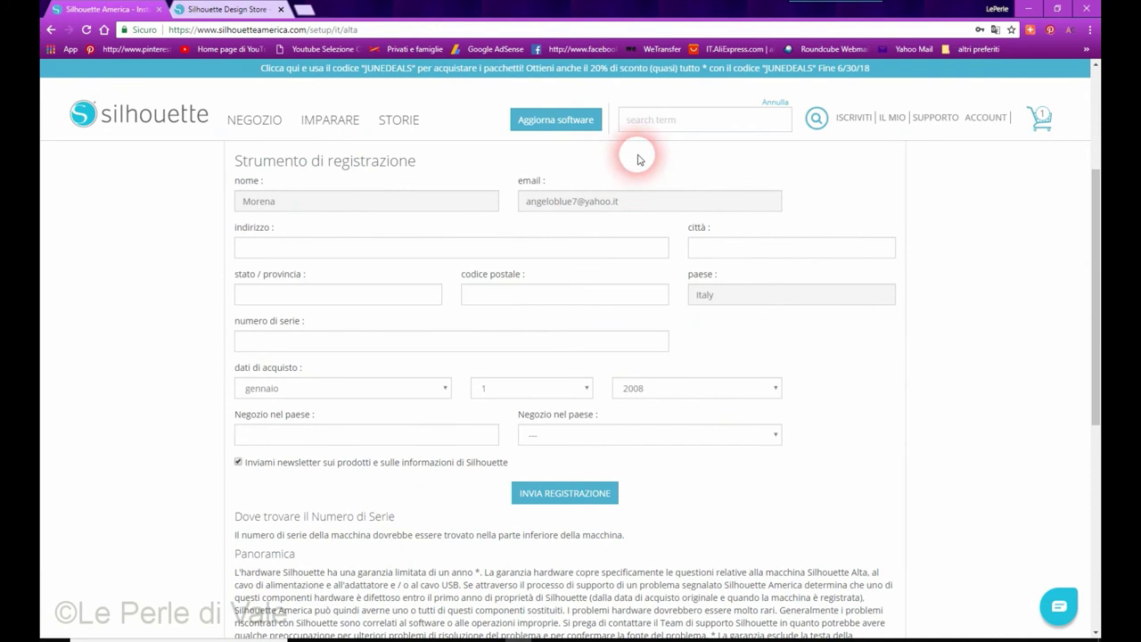
- Return to the Silhouette America setup page, go back to the machine selection and choose the Silhouette CAMEO 3
scroll(650, 234, "down", 2)
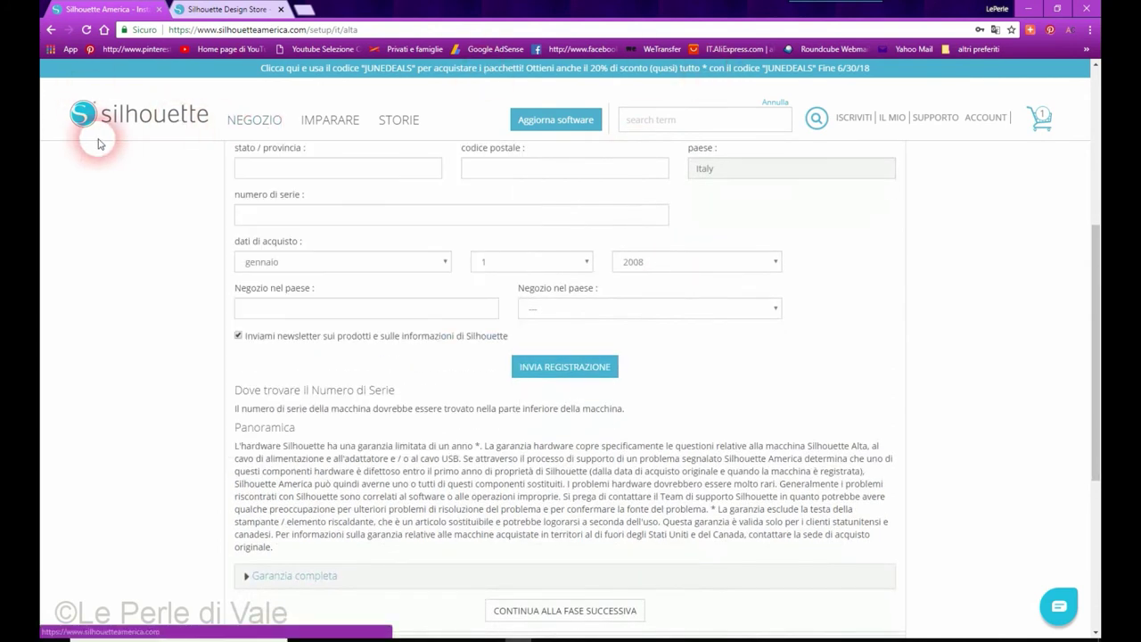
scroll(784, 356, "down", 2)
scroll(561, 461, "down", 3)
scroll(492, 364, "up", 7)
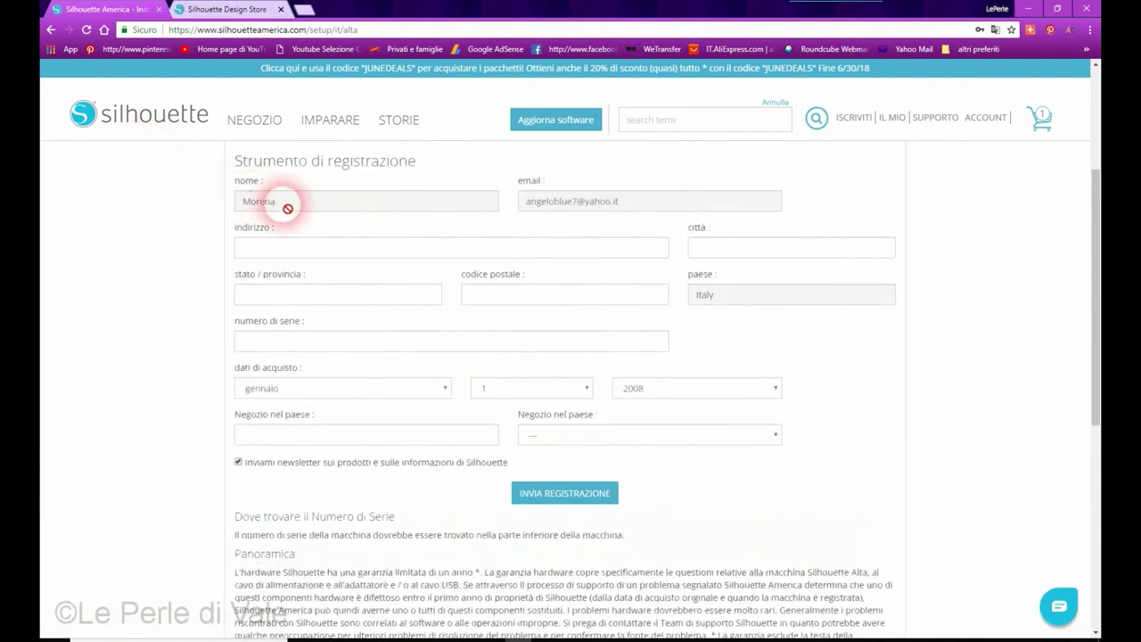
scroll(287, 206, "up", 3)
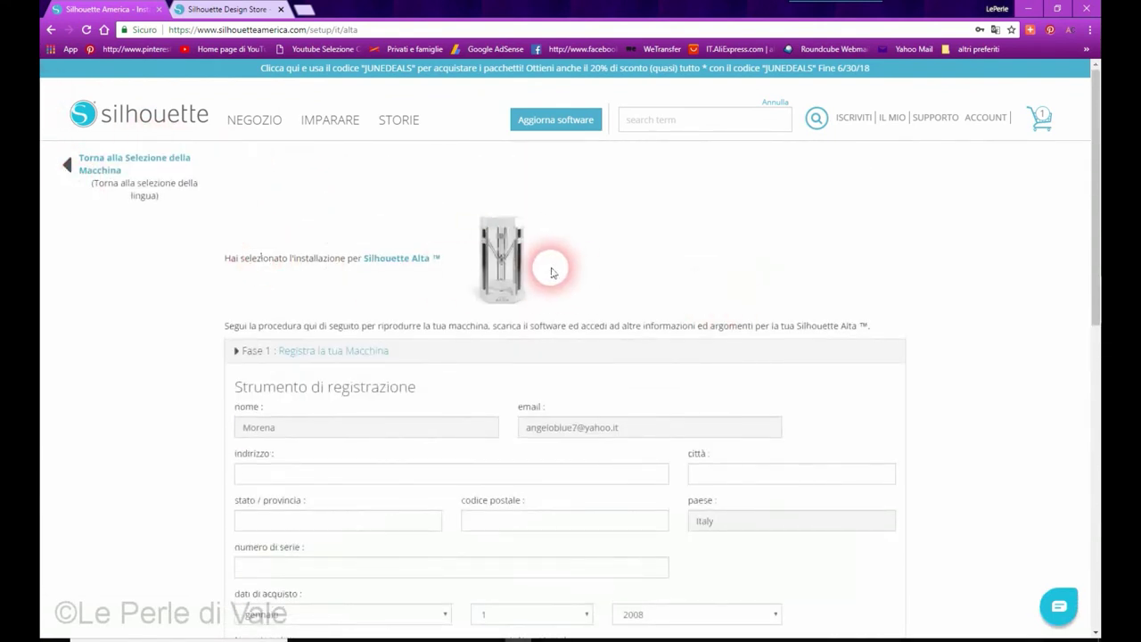
left_click(118, 158)
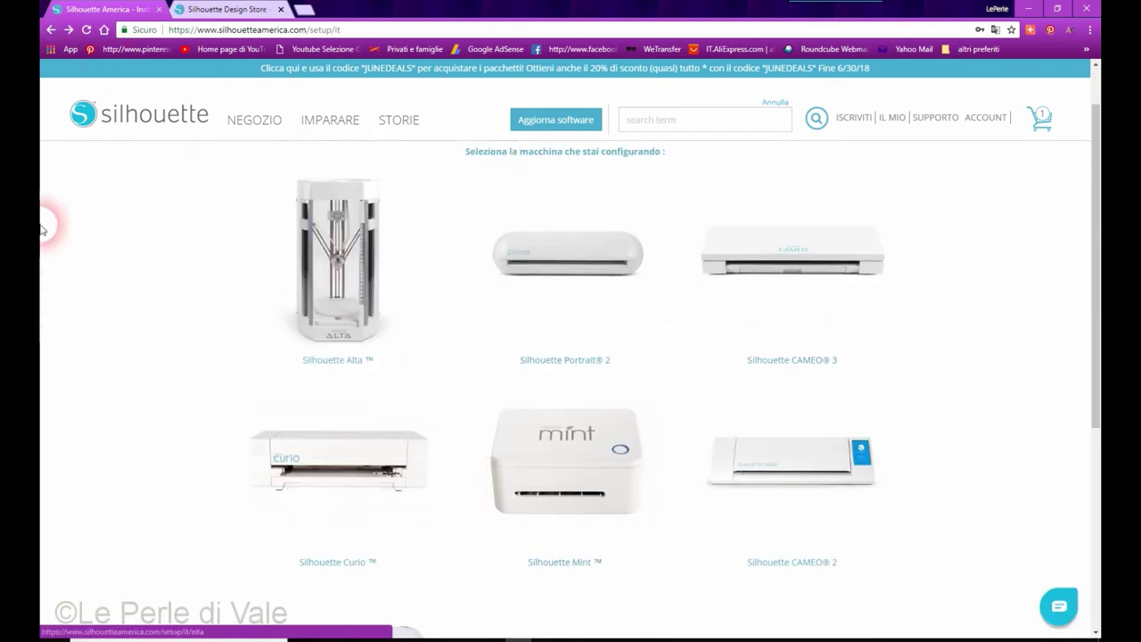
left_click(755, 264)
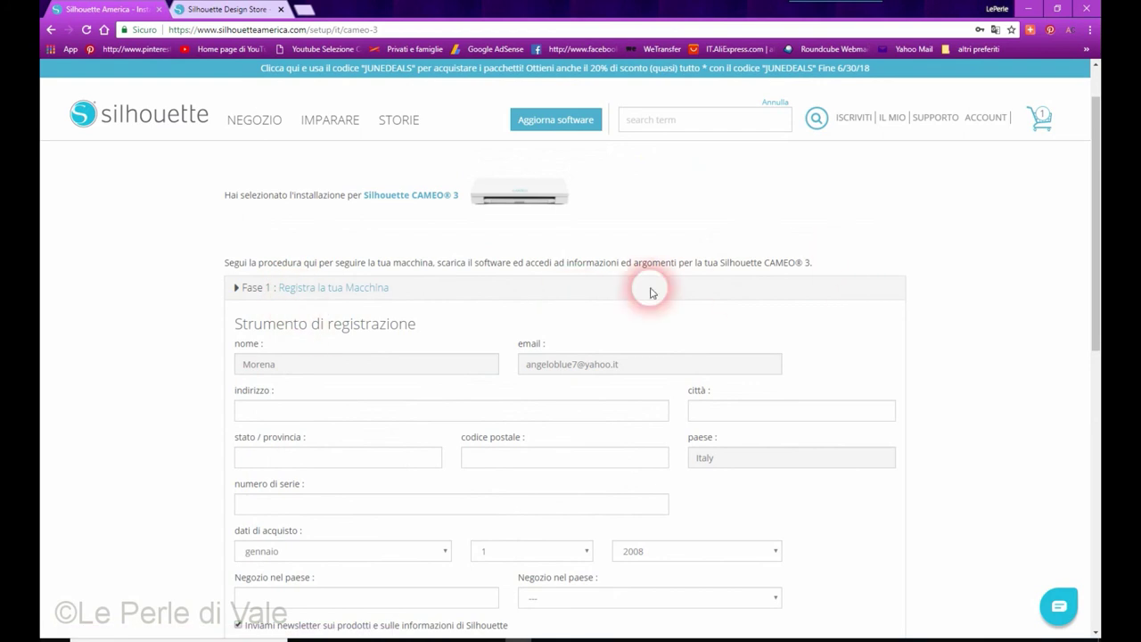
- Review the CAMEO 3 registration form, warranty overview and list of setup phases
scroll(687, 402, "down", 2)
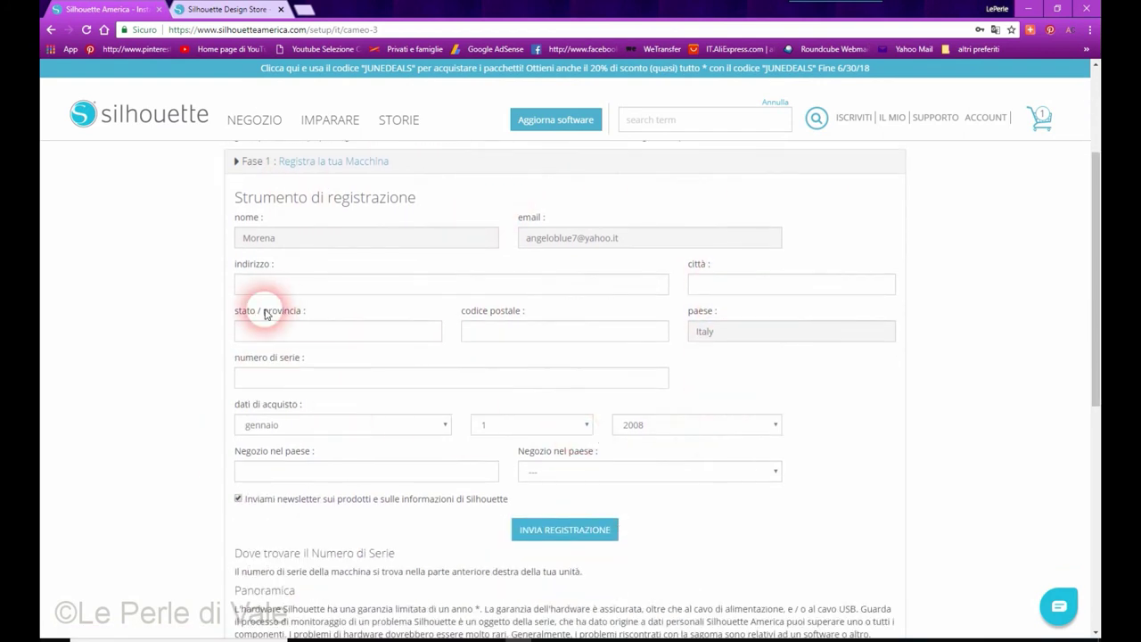
scroll(476, 348, "down", 1)
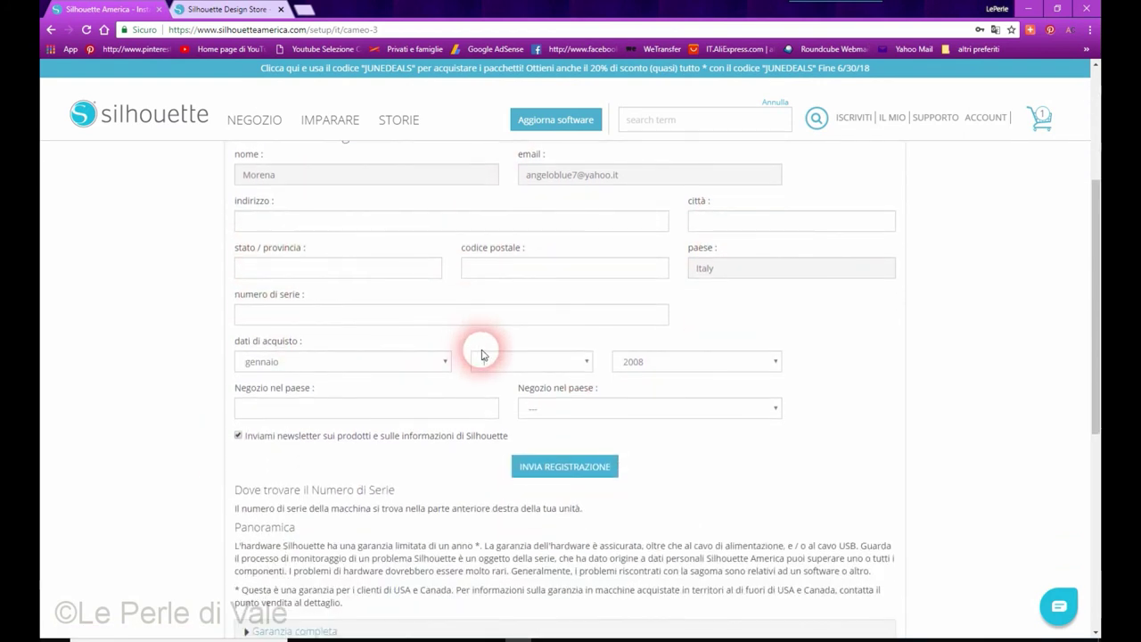
scroll(481, 355, "down", 1)
scroll(344, 276, "up", 2)
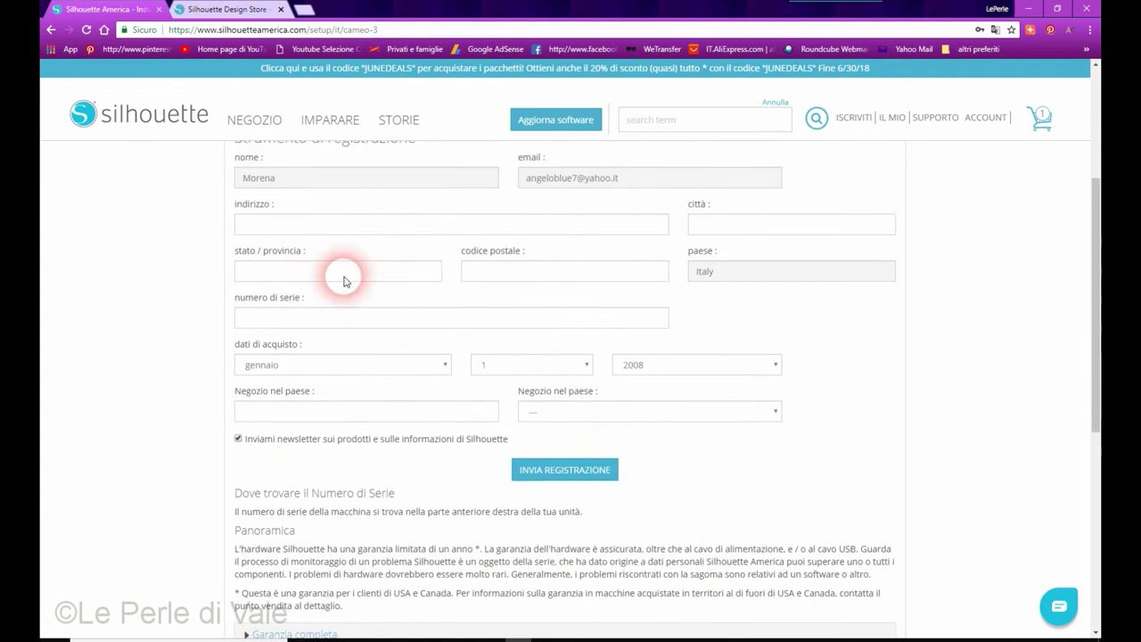
scroll(348, 278, "down", 3)
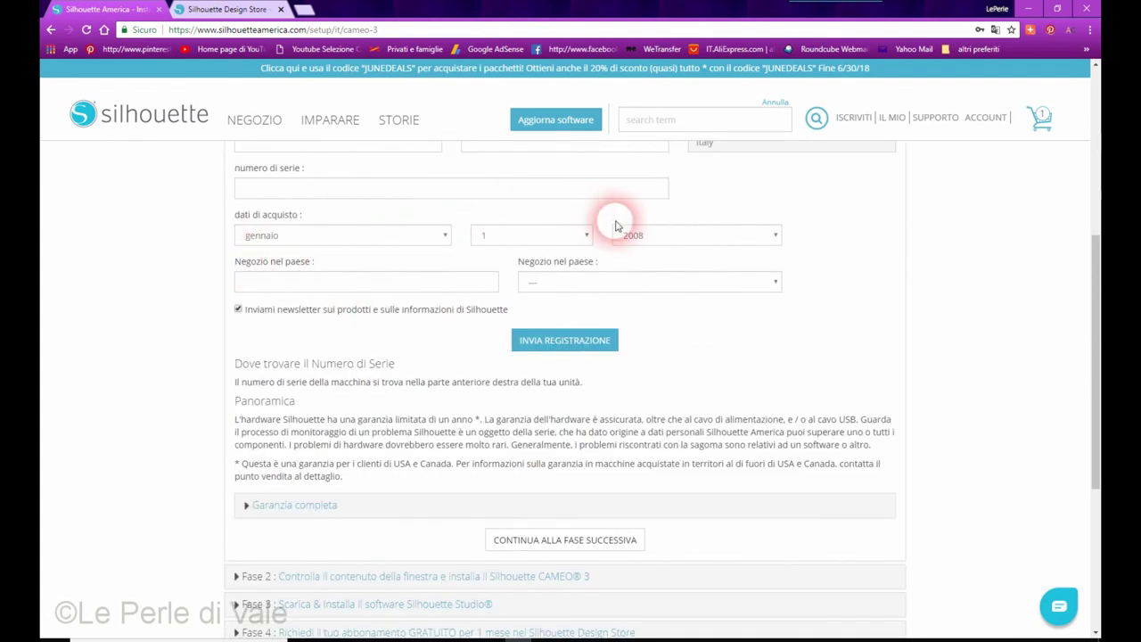
scroll(427, 378, "down", 2)
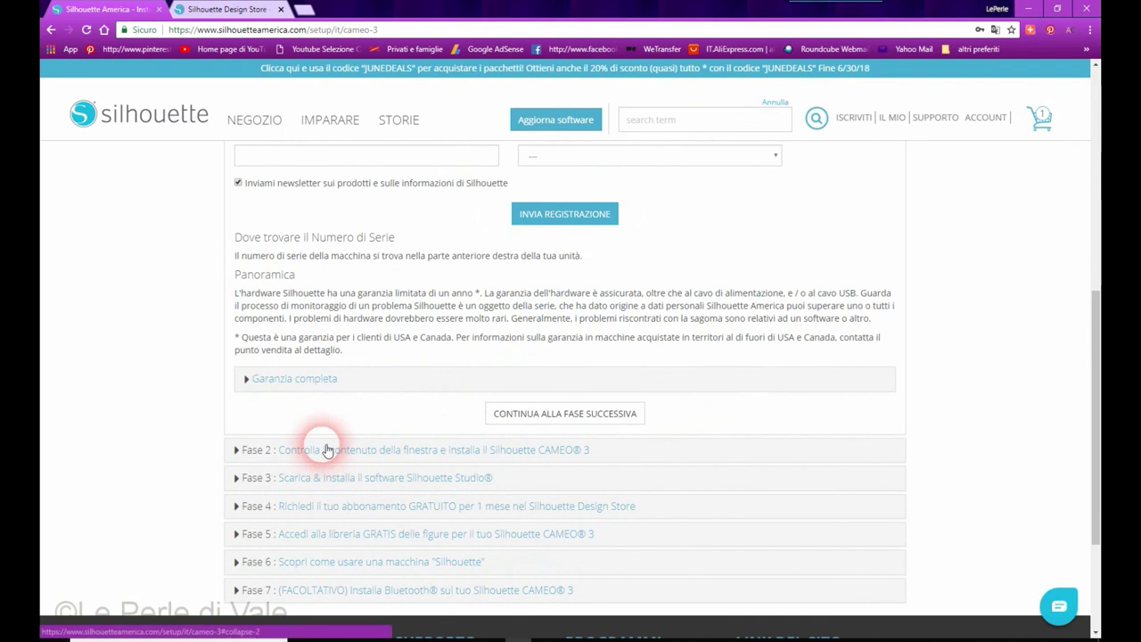
- Expand Phase 2 for the CAMEO 3 and examine its included accessories, tape removal and power connection instructions
left_click(326, 453)
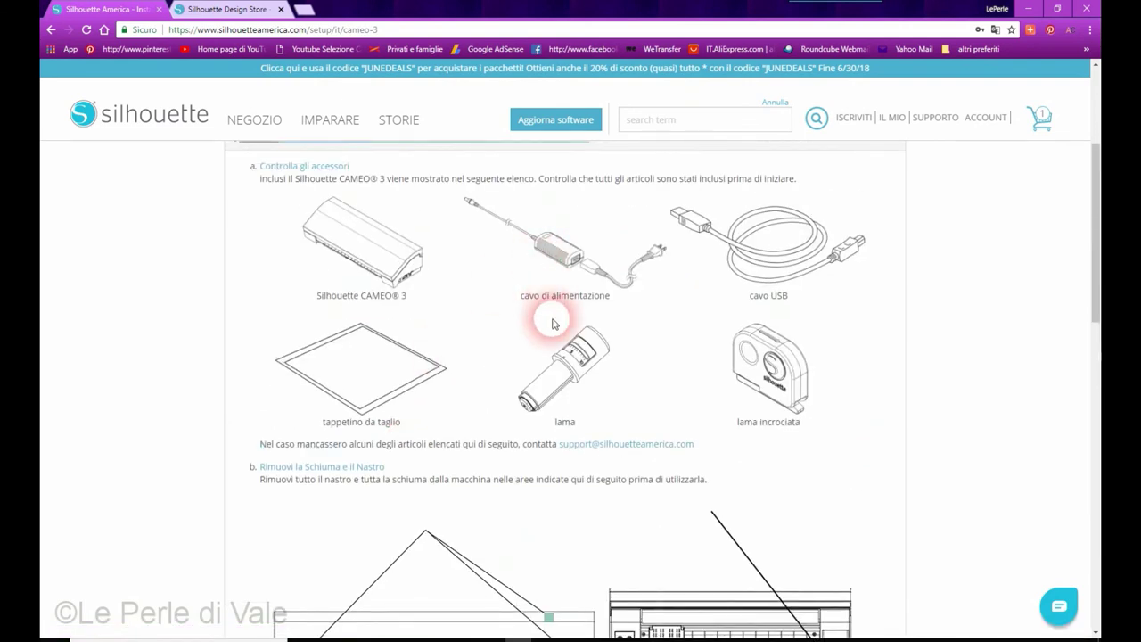
scroll(537, 316, "down", 1)
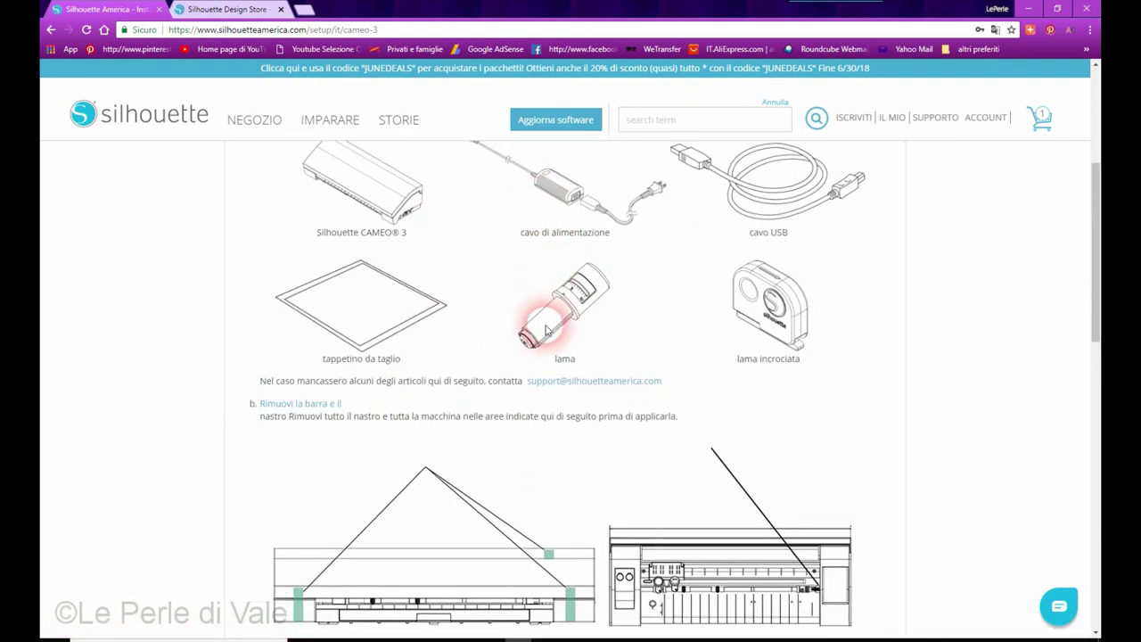
scroll(683, 338, "down", 5)
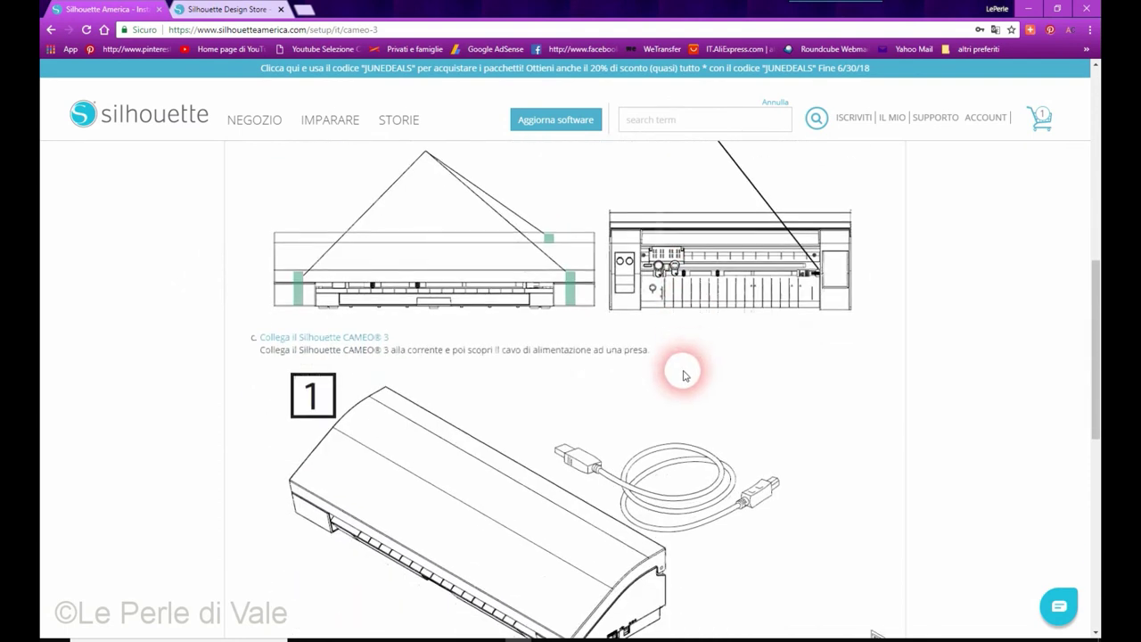
scroll(602, 430, "down", 7)
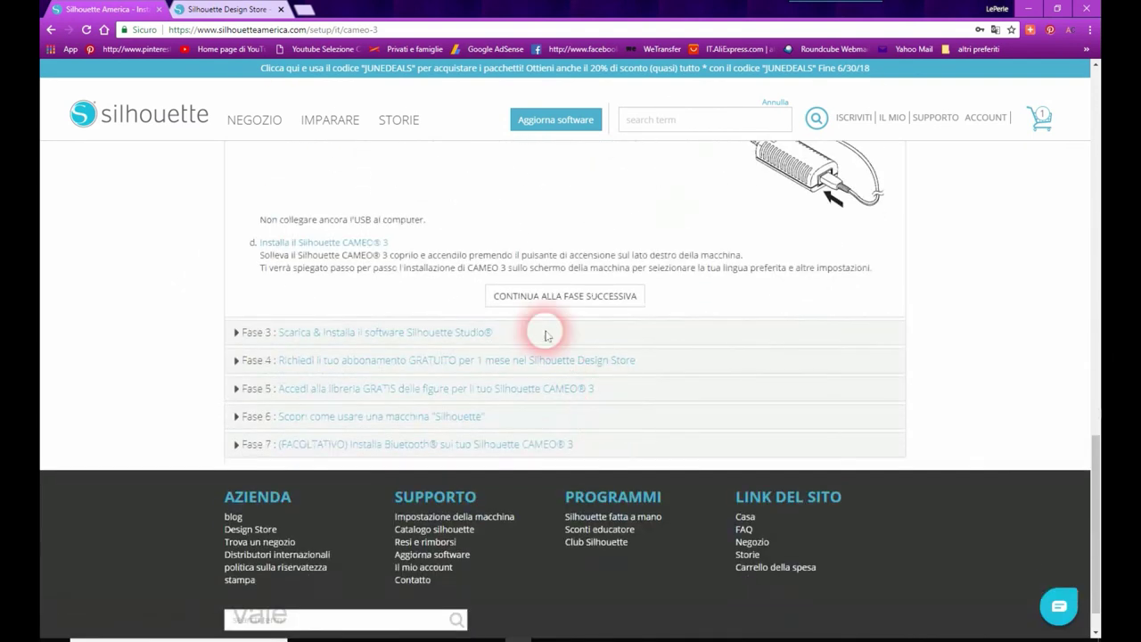
scroll(756, 276, "up", 3)
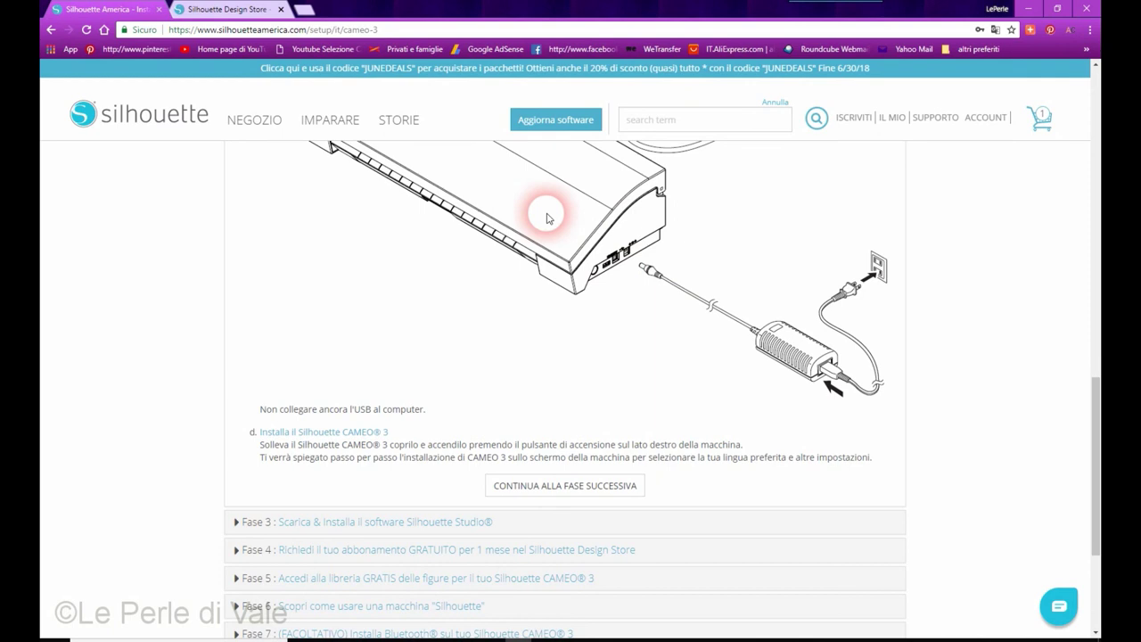
- Switch back to the Silhouette Design Store and open its home page
left_click(217, 13)
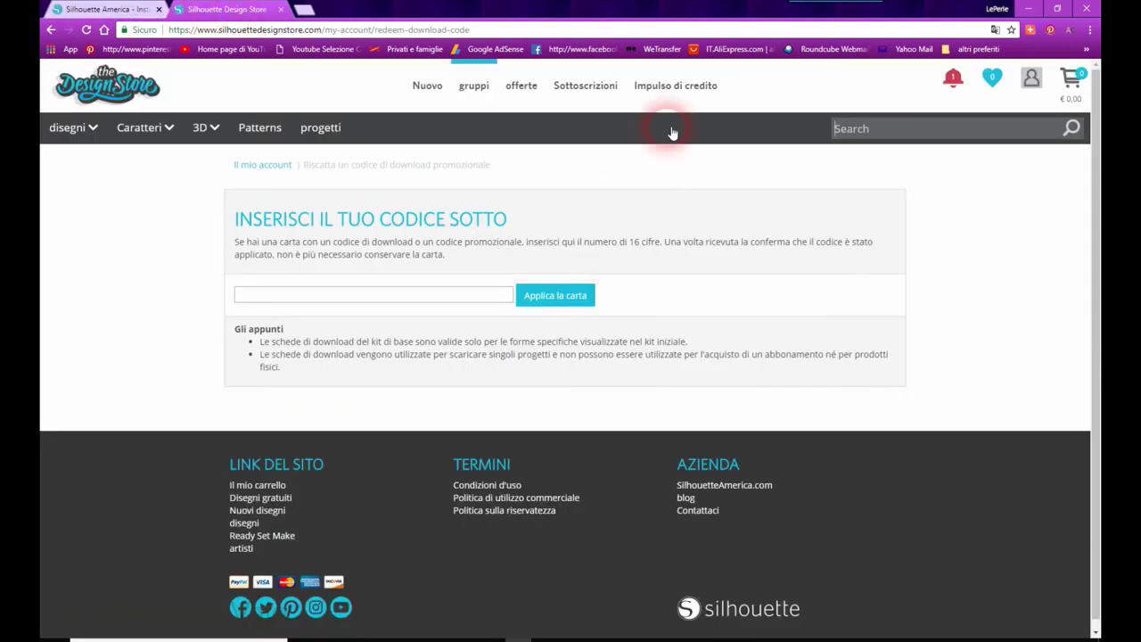
left_click(89, 92)
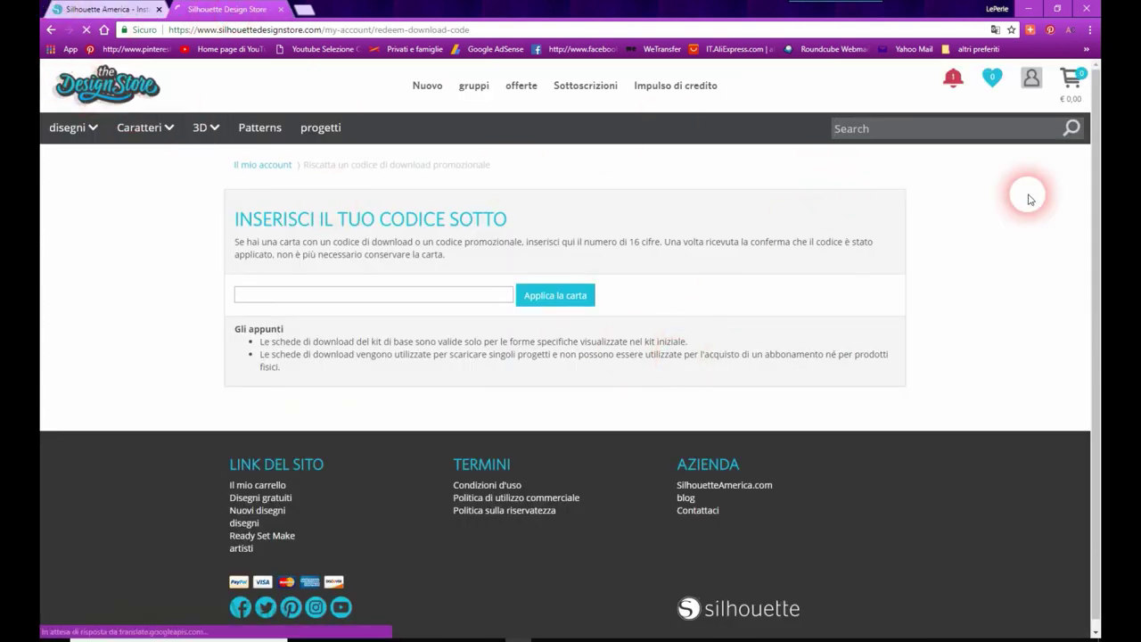